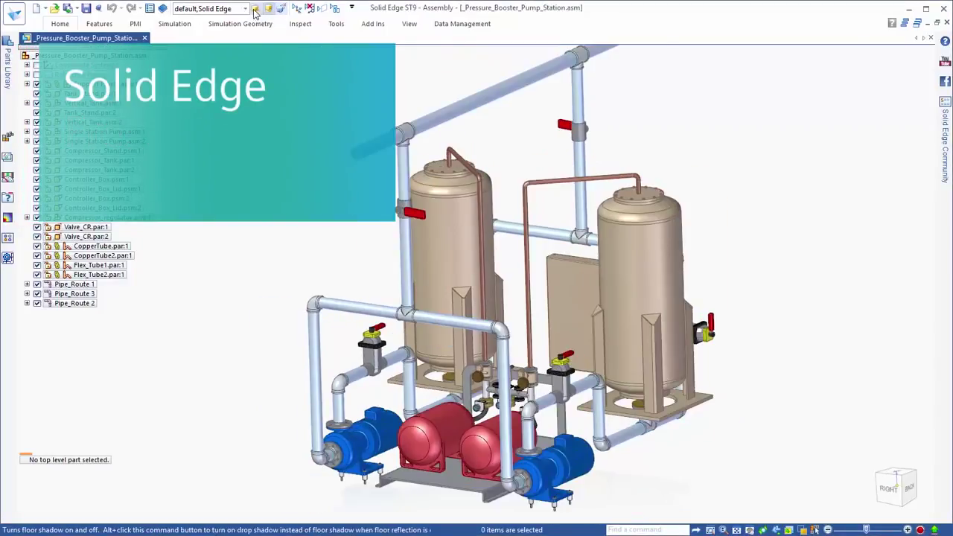
# - Apply the 2-Support Frames display configuration to the pump station assembly
pyautogui.click(242, 10)
pyautogui.click(228, 35)
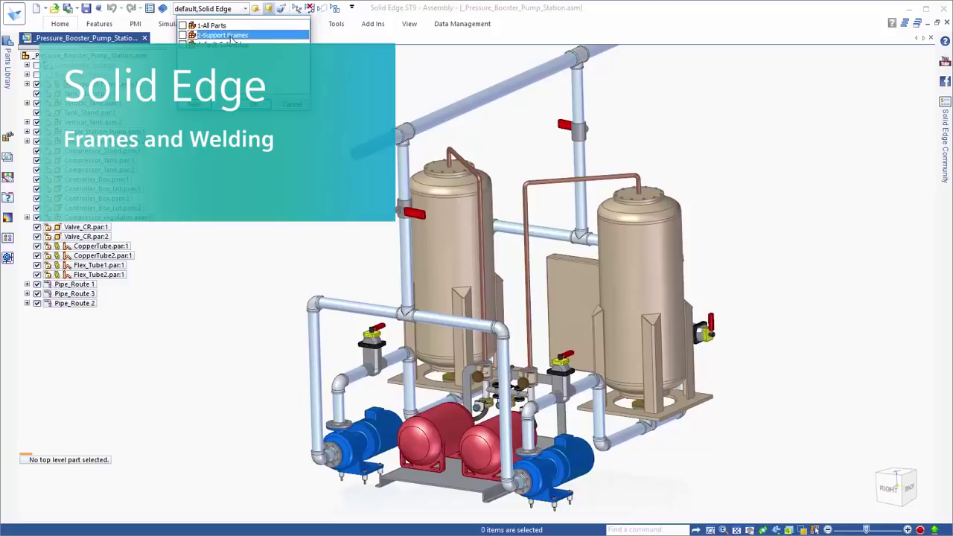
pyautogui.click(254, 103)
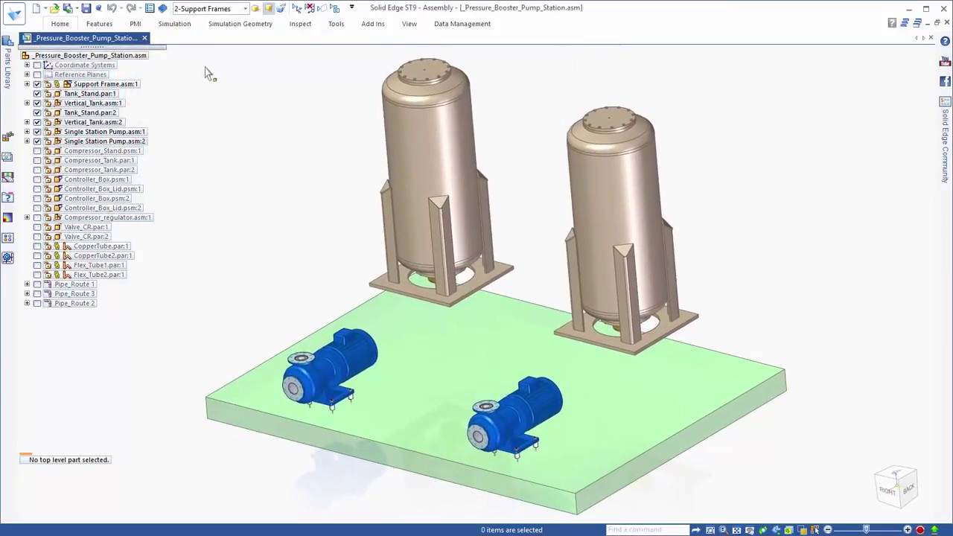
# - Open the Support Frame subassembly for in-place editing, and within it open the Base part for editing
pyautogui.click(122, 84)
pyautogui.click(209, 90)
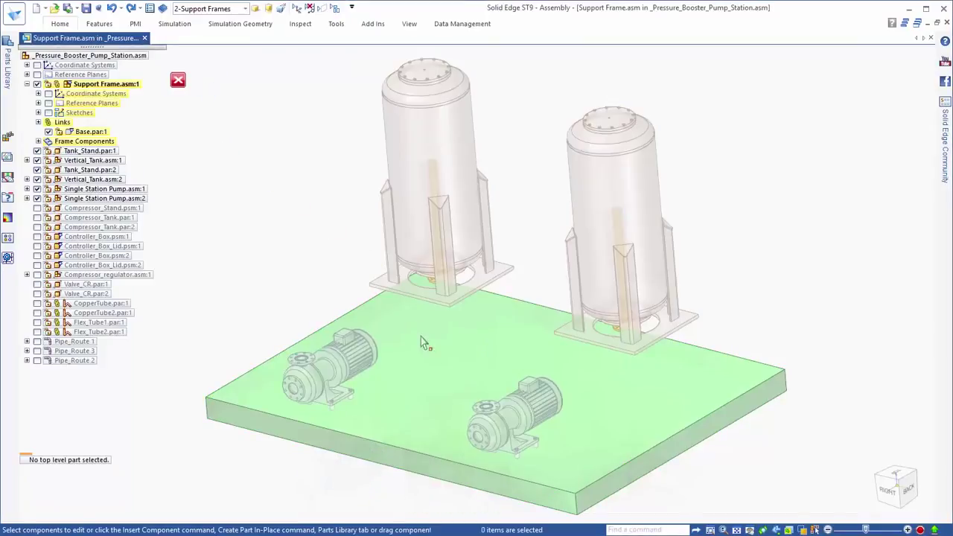
pyautogui.click(434, 364)
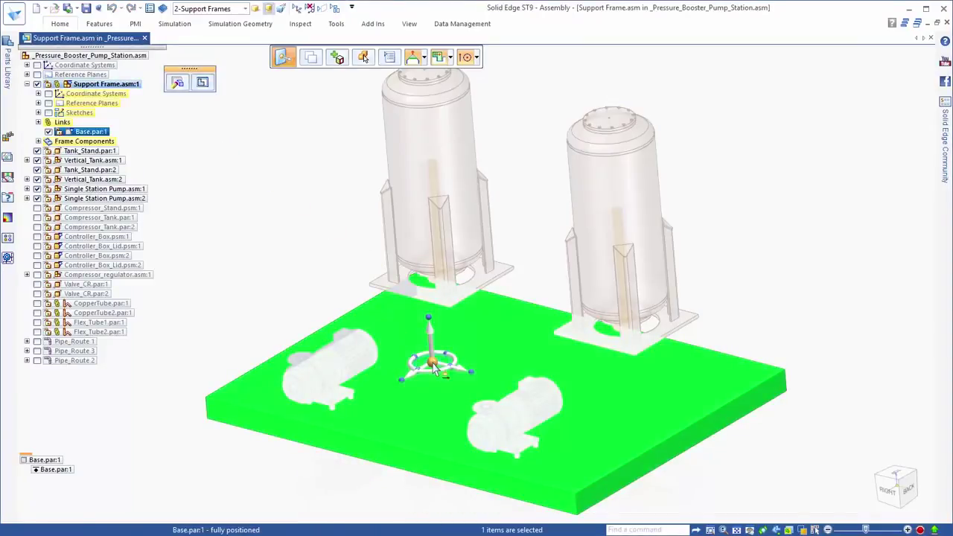
pyautogui.click(207, 87)
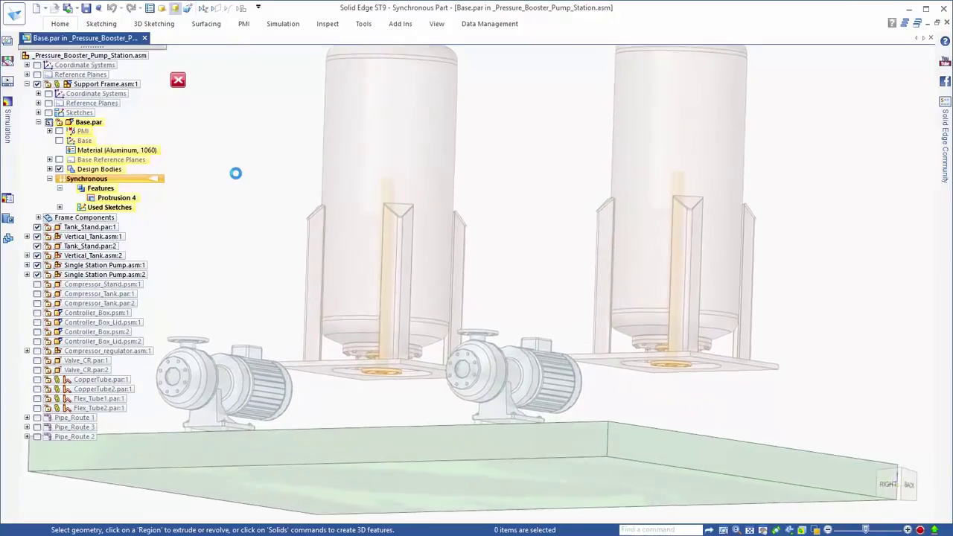
# - Extrude the bottom faces of both tank stands down to the top face of the base slab
pyautogui.moveTo(545, 183); pyautogui.dragTo(517, 199, button='right')
pyautogui.click(604, 383)
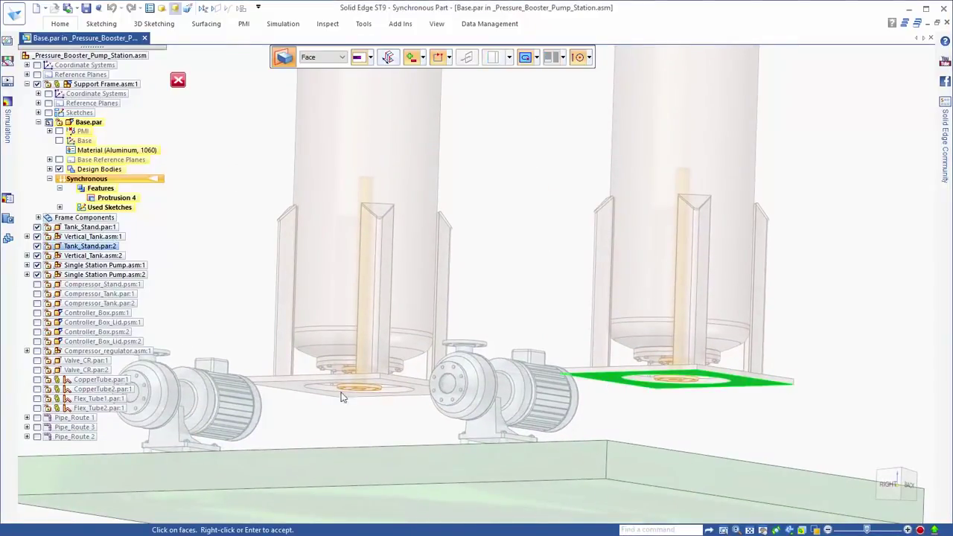
pyautogui.click(286, 389)
pyautogui.rightClick(534, 269)
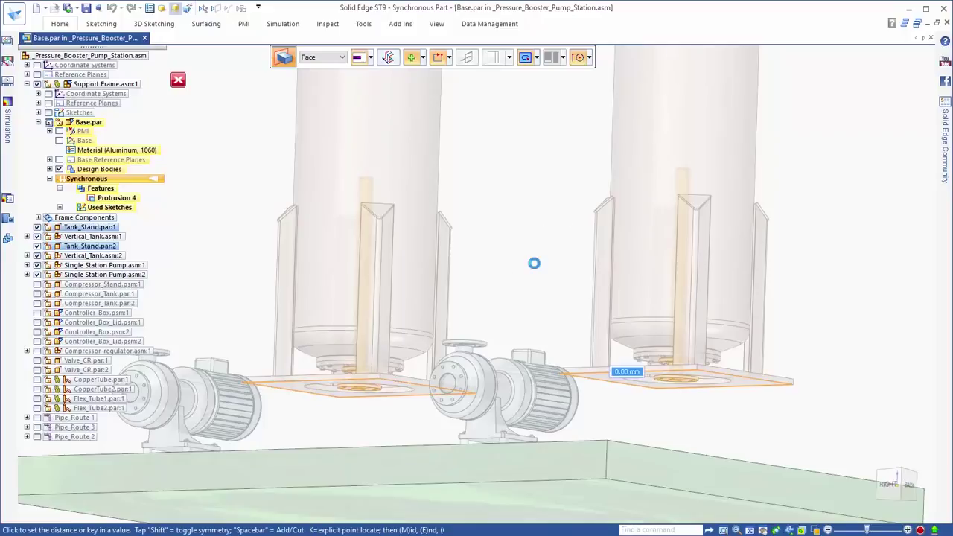
pyautogui.scroll(-5, 531, 265)
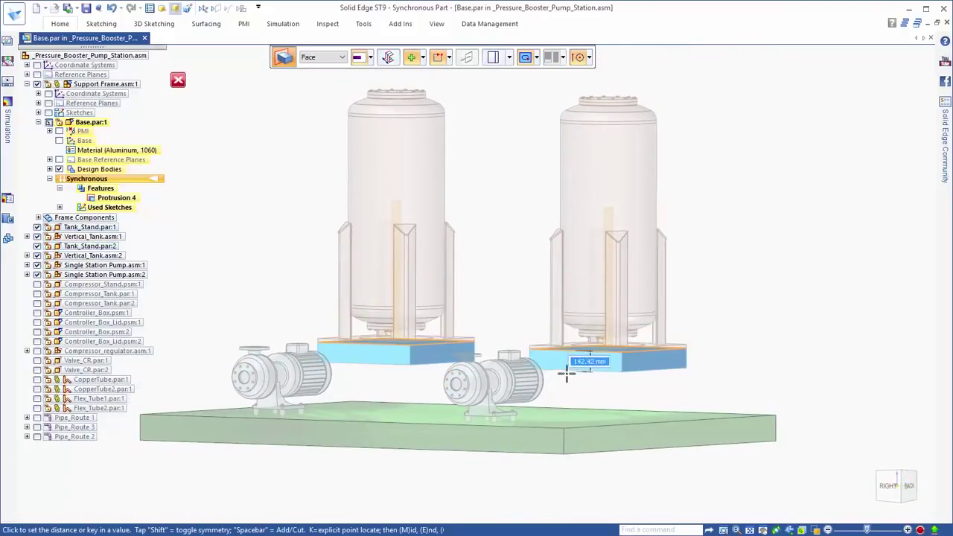
pyautogui.moveTo(630, 295); pyautogui.dragTo(693, 366, button='middle')
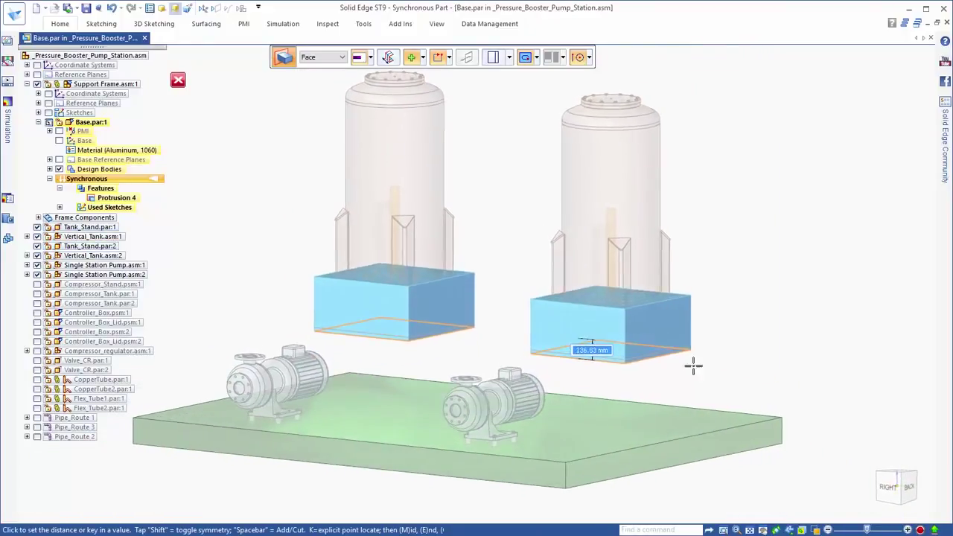
pyautogui.click(782, 418)
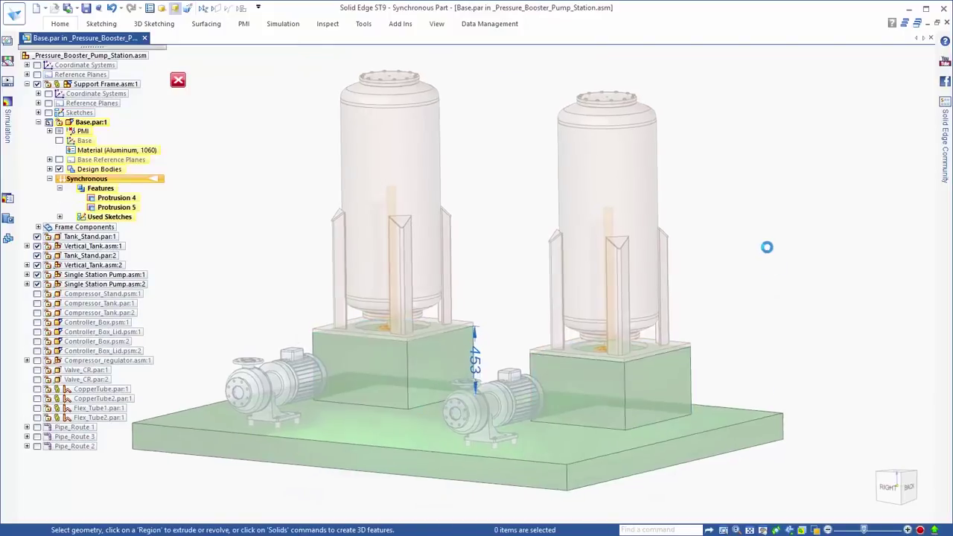
# - Hide the Base part's PMI and return to the Support Frame assembly
pyautogui.click(60, 131)
pyautogui.click(178, 80)
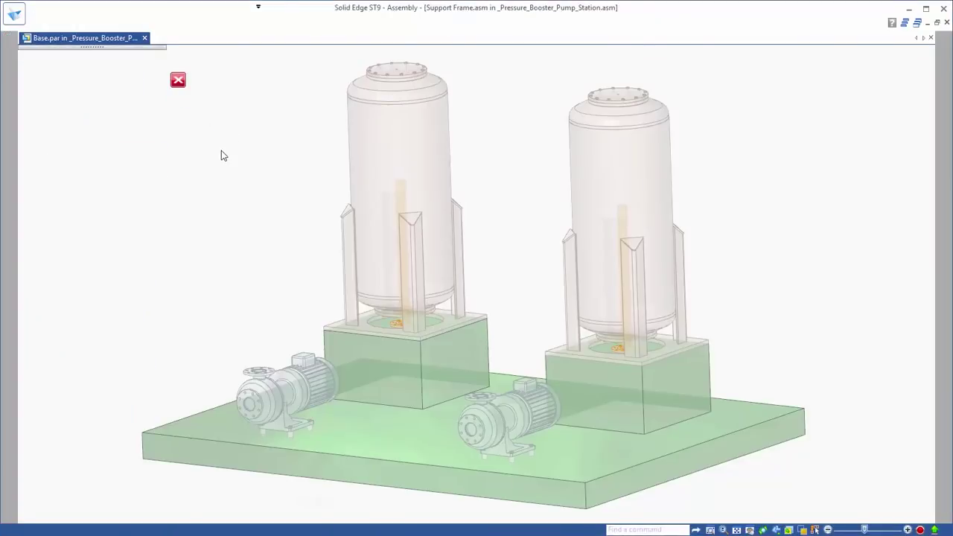
# - Show the Support Frame sketches and draw a horizontal line in Cross Frames between the outer vertical lines, through the pumps' front mounting holes
pyautogui.click(48, 112)
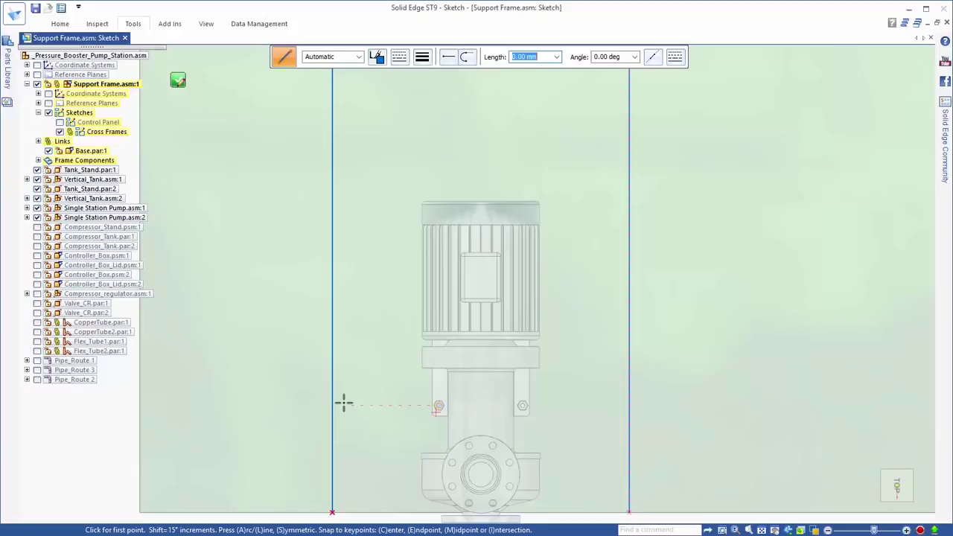
pyautogui.click(332, 403)
pyautogui.scroll(-3, 332, 403)
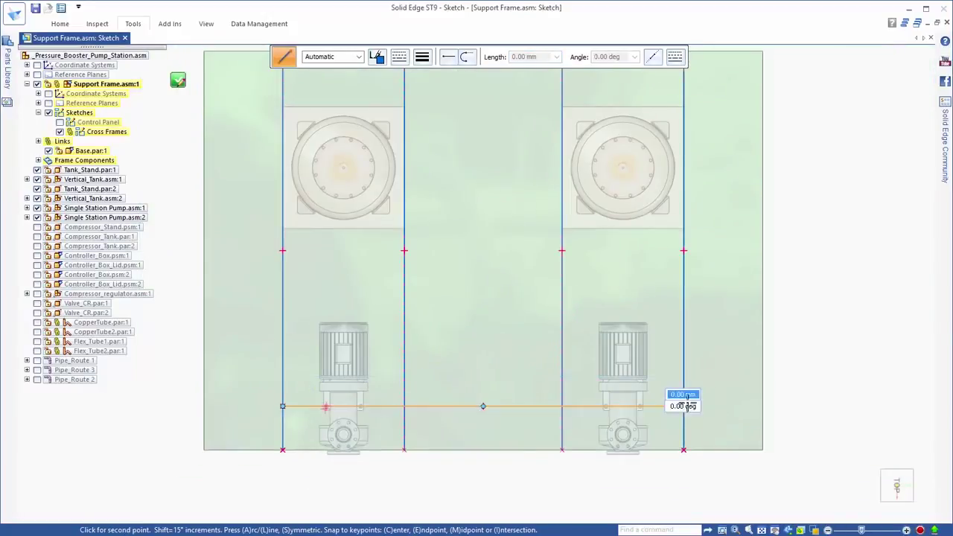
pyautogui.click(683, 406)
# - Draw a second horizontal line between the outer vertical lines, aligned with the pumps' rear mounting holes
pyautogui.scroll(4, 436, 416)
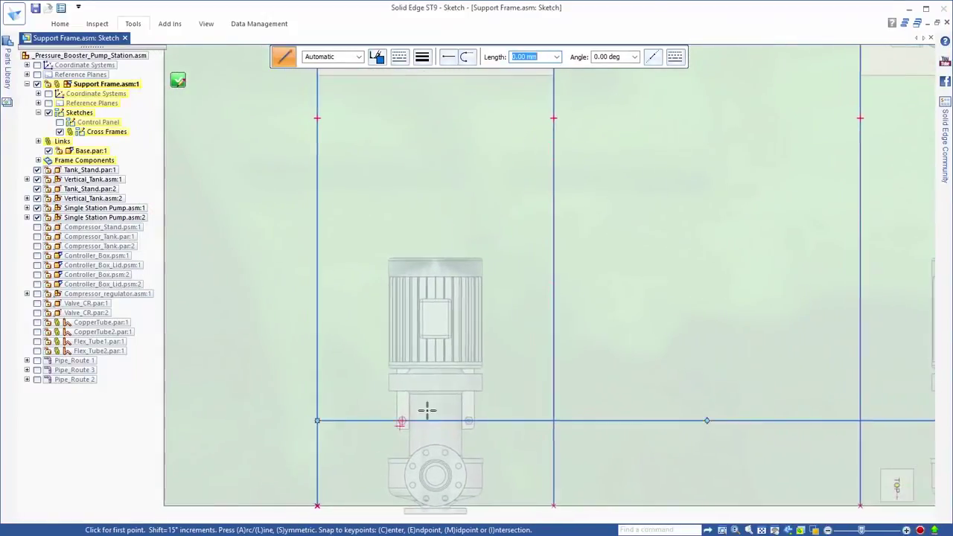
pyautogui.scroll(-1, 427, 409)
pyautogui.click(277, 348)
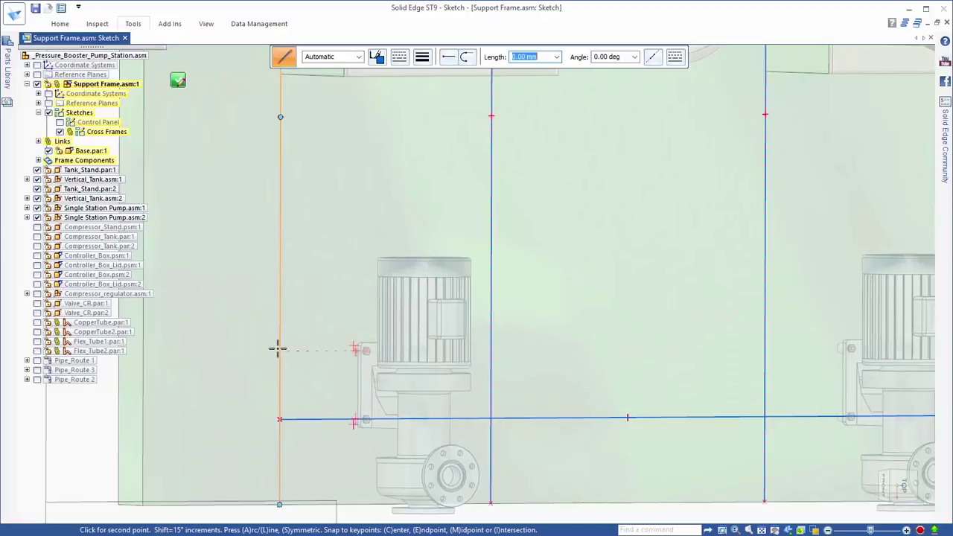
pyautogui.scroll(-3, 259, 363)
pyautogui.hotkey('ctrl', 'h')
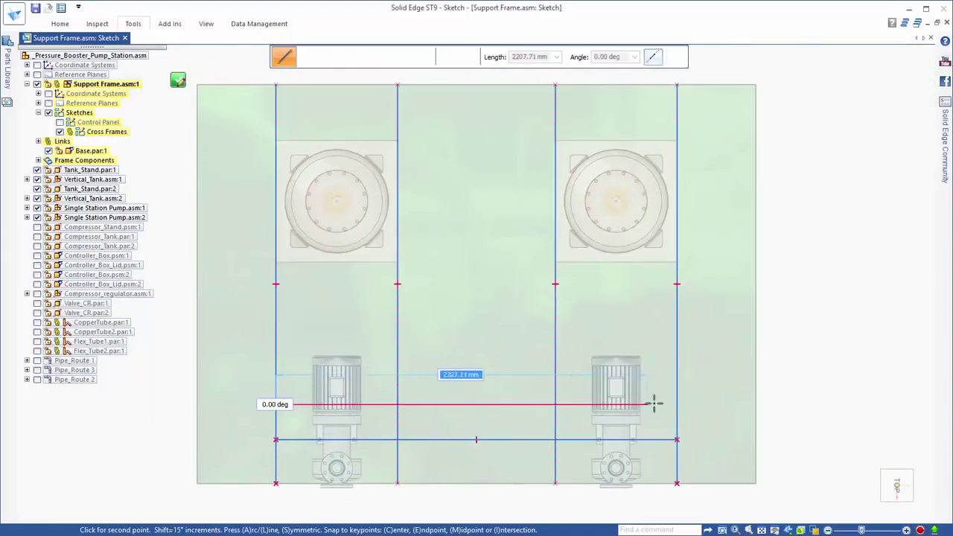
pyautogui.click(676, 404)
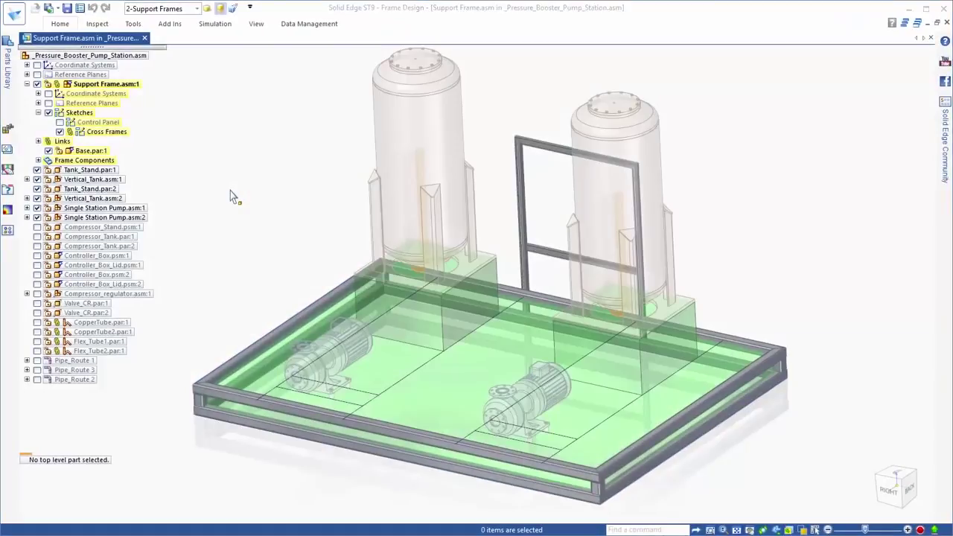
# - Create SquareTubing 80x80x5 frame members along the four long lines of the Cross Frames sketch
pyautogui.rightClick(232, 197)
pyautogui.click(234, 216)
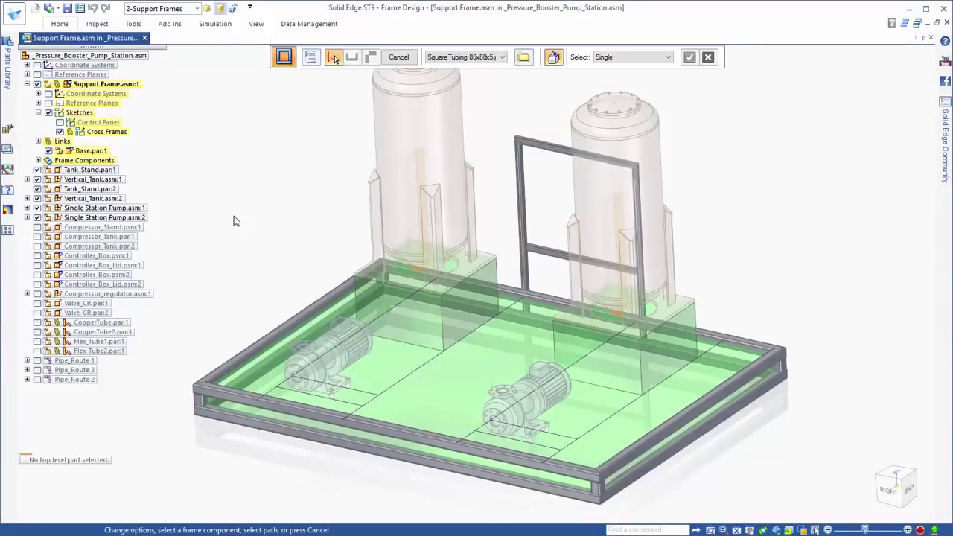
pyautogui.click(367, 321)
pyautogui.click(398, 381)
pyautogui.click(528, 398)
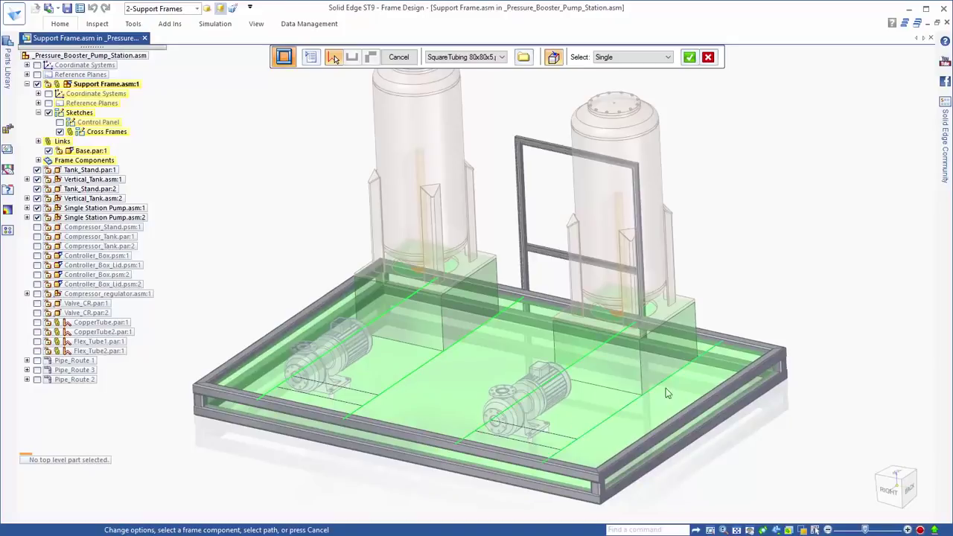
pyautogui.rightClick(770, 214)
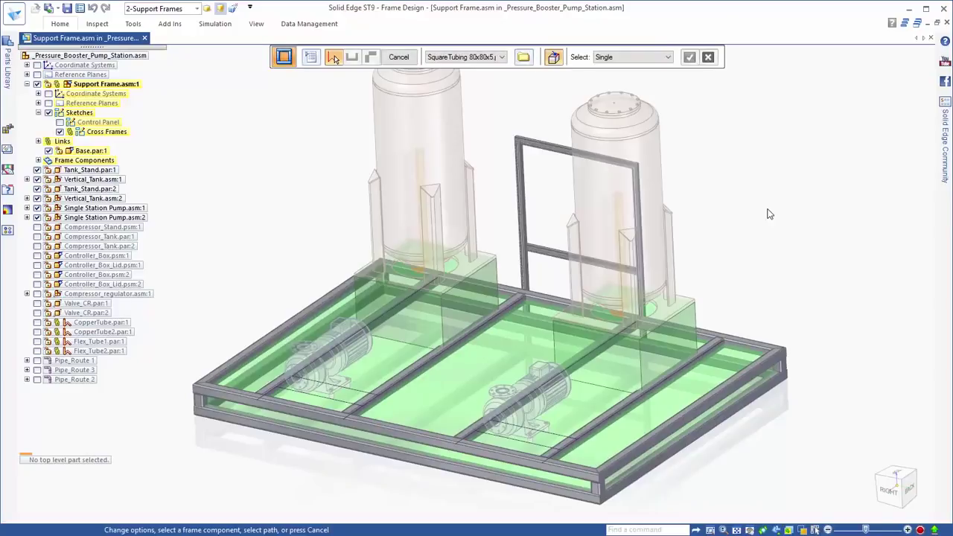
# - Create C-Channel 50x25 frame members along the four short sketch lines beneath the two pumps
pyautogui.scroll(5, 769, 214)
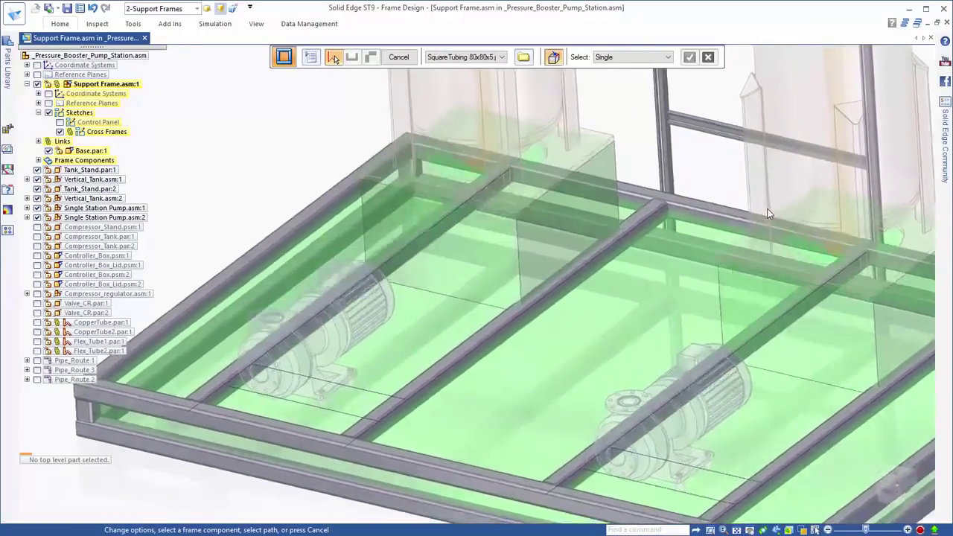
pyautogui.scroll(2, 770, 214)
pyautogui.scroll(1, 769, 214)
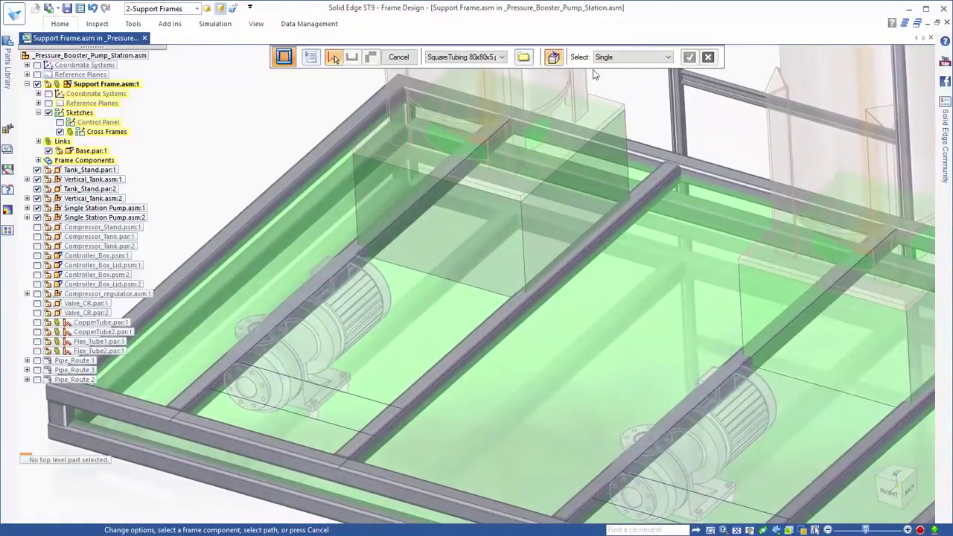
pyautogui.click(485, 60)
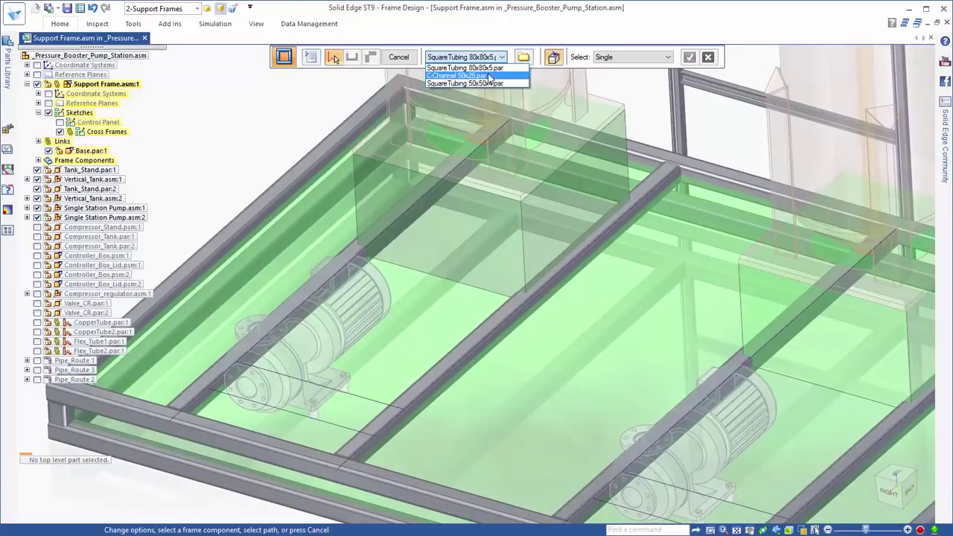
pyautogui.click(489, 76)
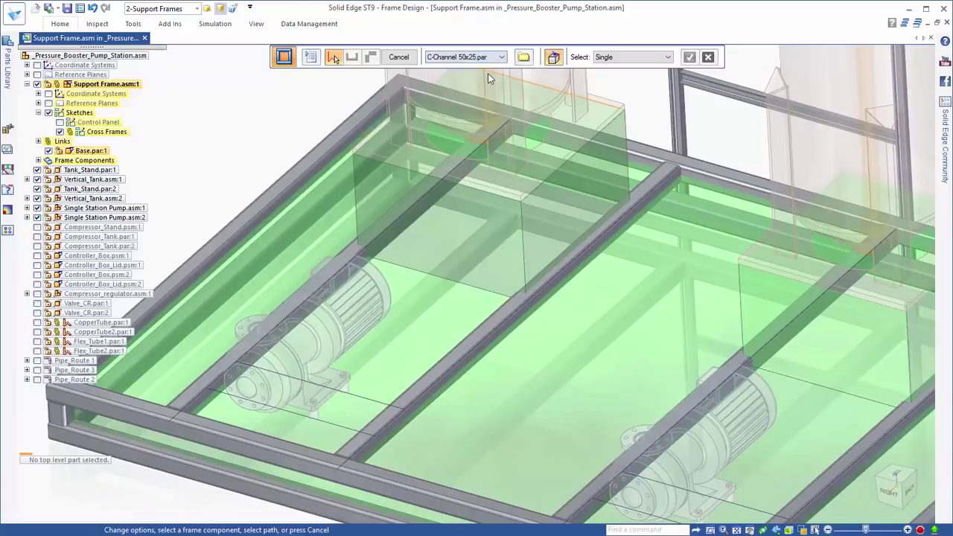
pyautogui.click(327, 425)
pyautogui.click(350, 394)
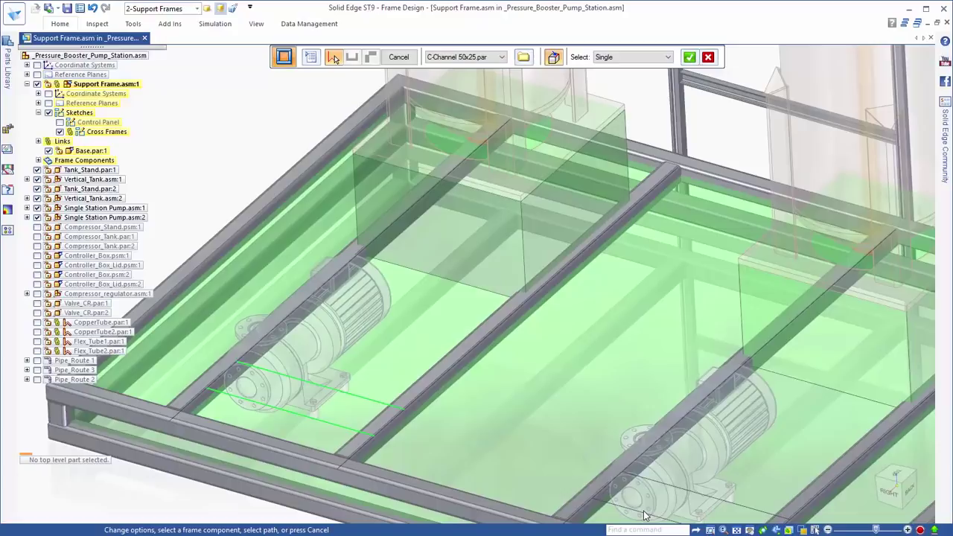
pyautogui.click(661, 487)
pyautogui.rightClick(507, 390)
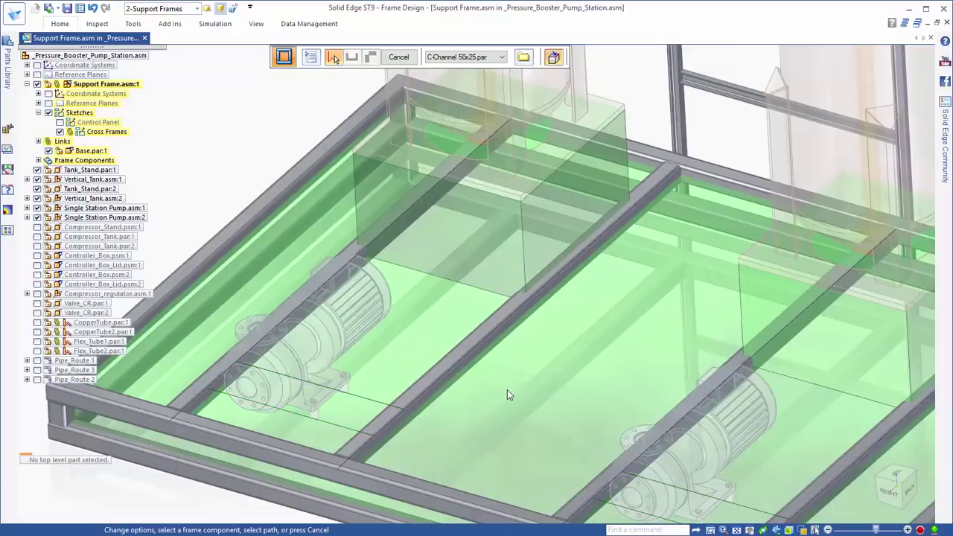
pyautogui.moveTo(507, 389); pyautogui.dragTo(474, 374, button='middle')
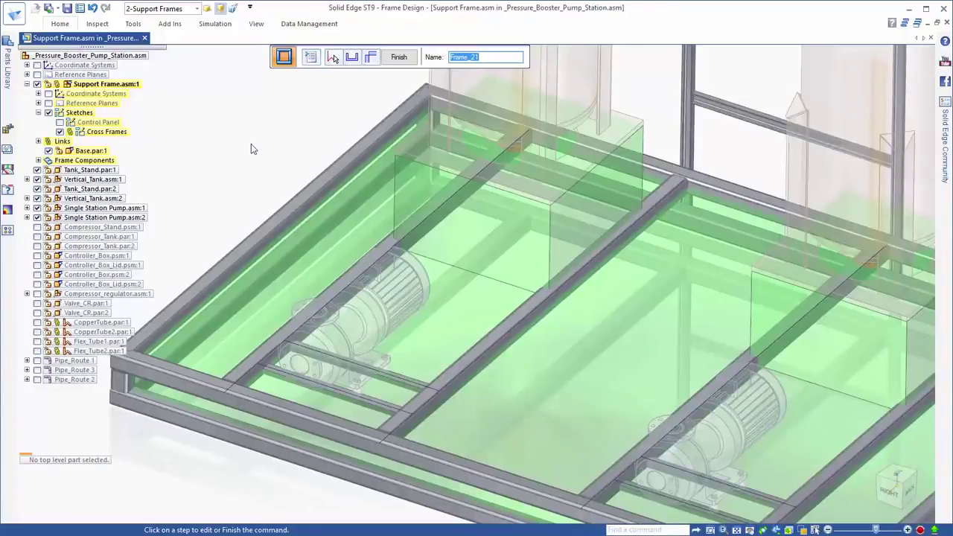
# - Hide the Base part and the surrounding station components to isolate the frame
pyautogui.click(48, 151)
pyautogui.scroll(6, 323, 330)
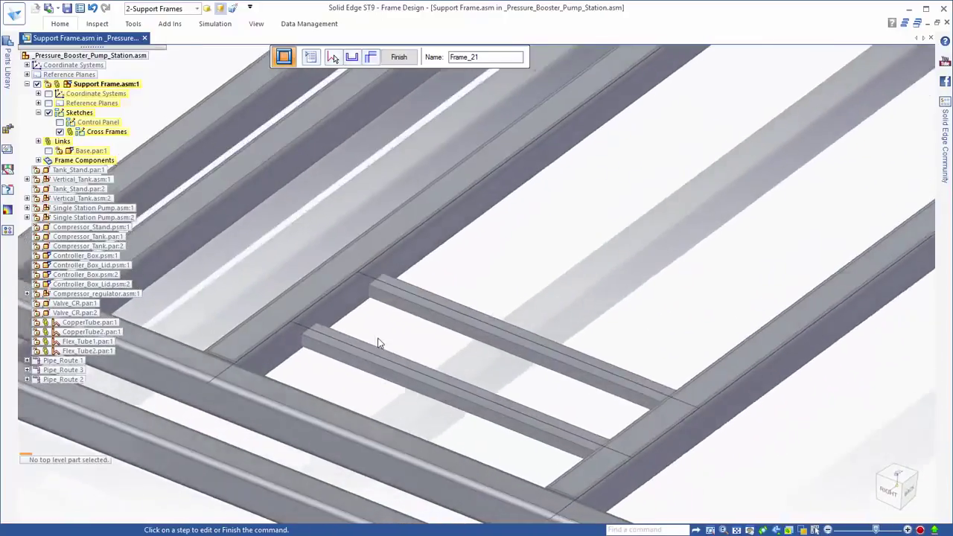
pyautogui.scroll(6, 378, 343)
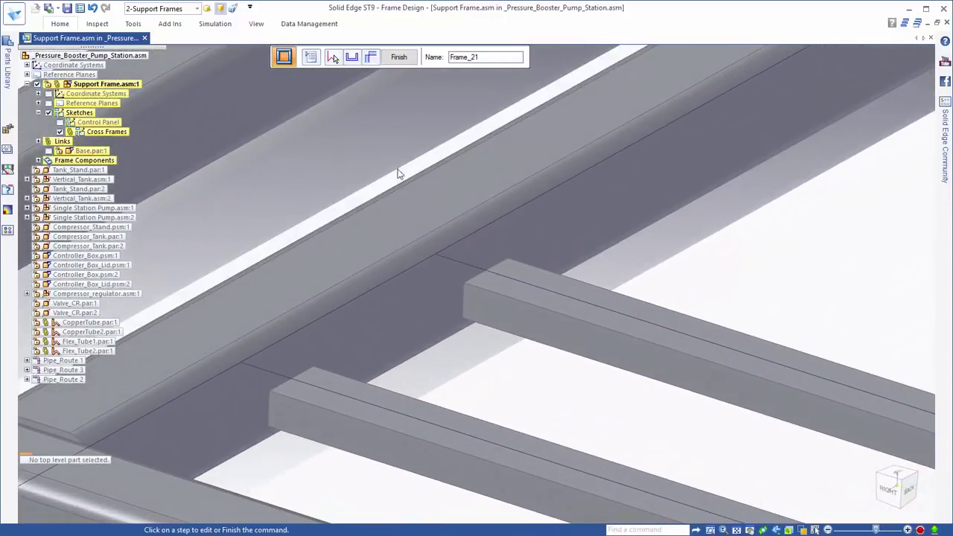
# - Move the cross-section origin of the pump-support C-channels to the keypoint just below the middle of the web, and finish the frame
pyautogui.click(352, 58)
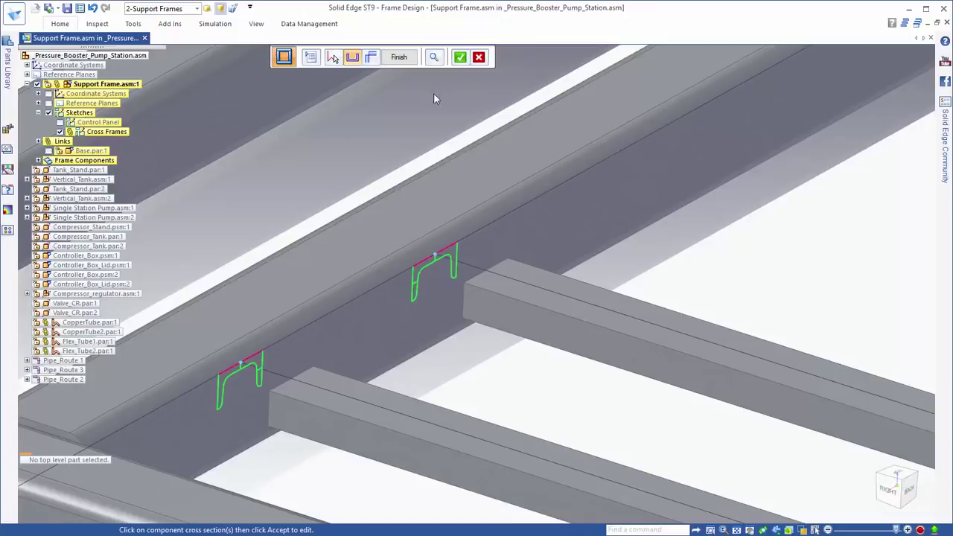
pyautogui.click(453, 286)
pyautogui.click(521, 57)
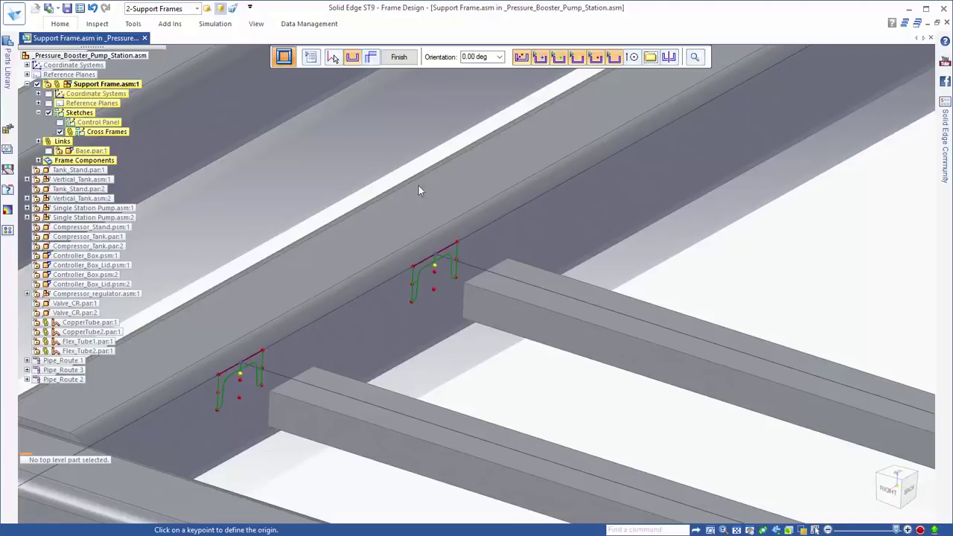
pyautogui.click(240, 374)
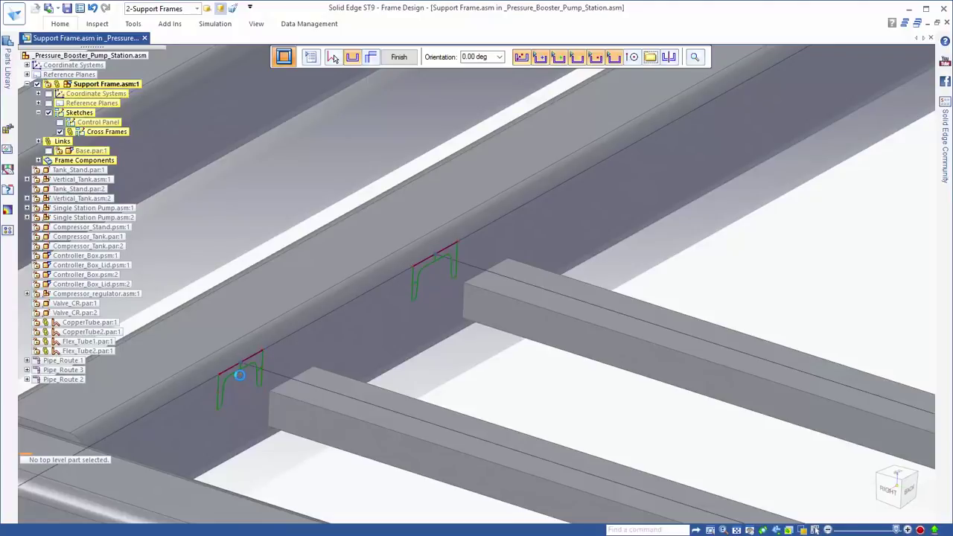
pyautogui.rightClick(294, 483)
pyautogui.middleClick(294, 483)
pyautogui.middleClick(294, 483)
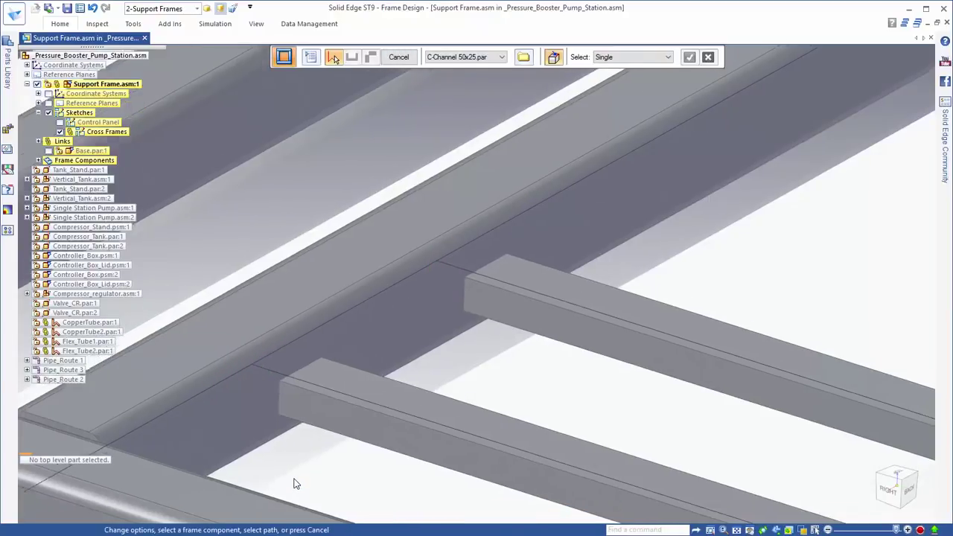
pyautogui.scroll(-5, 294, 477)
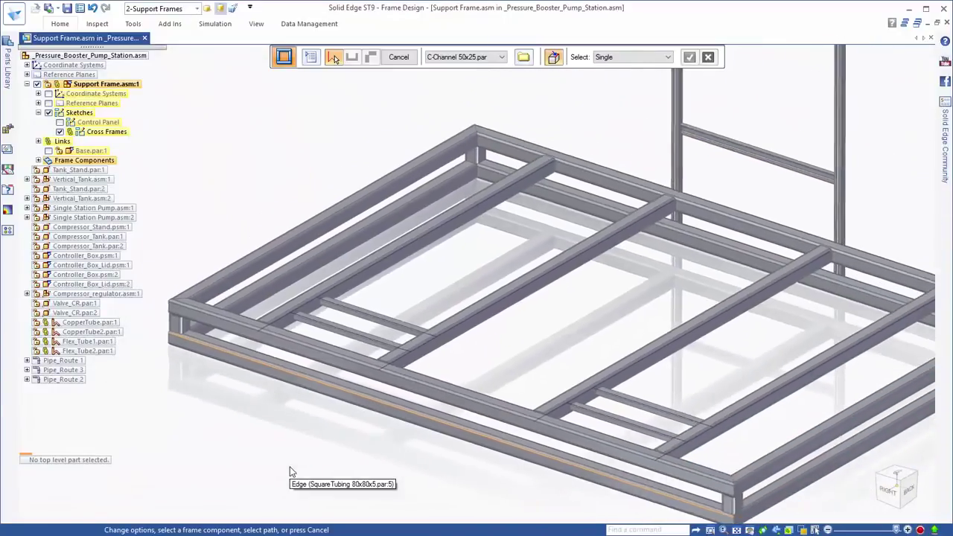
pyautogui.scroll(-2, 295, 460)
pyautogui.rightClick(261, 110)
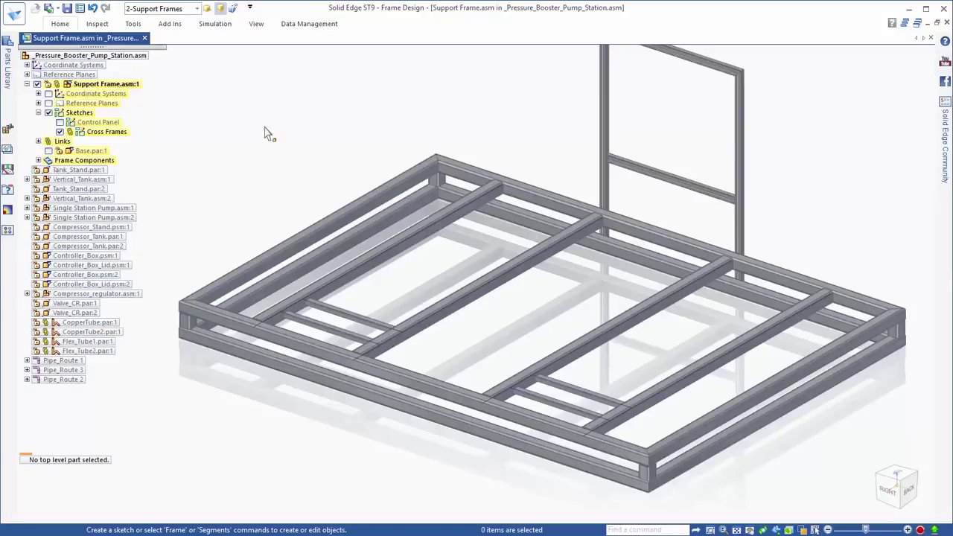
# - Show the Base part and create SquareTubing 50x50x4 frame members along the edges of its two raised boxes
pyautogui.click(48, 150)
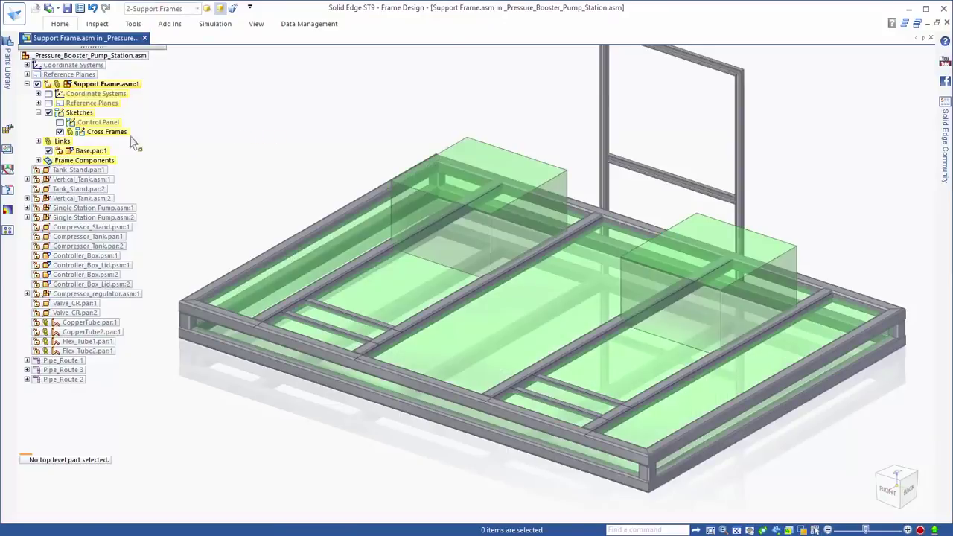
pyautogui.moveTo(291, 169); pyautogui.dragTo(289, 142, button='right')
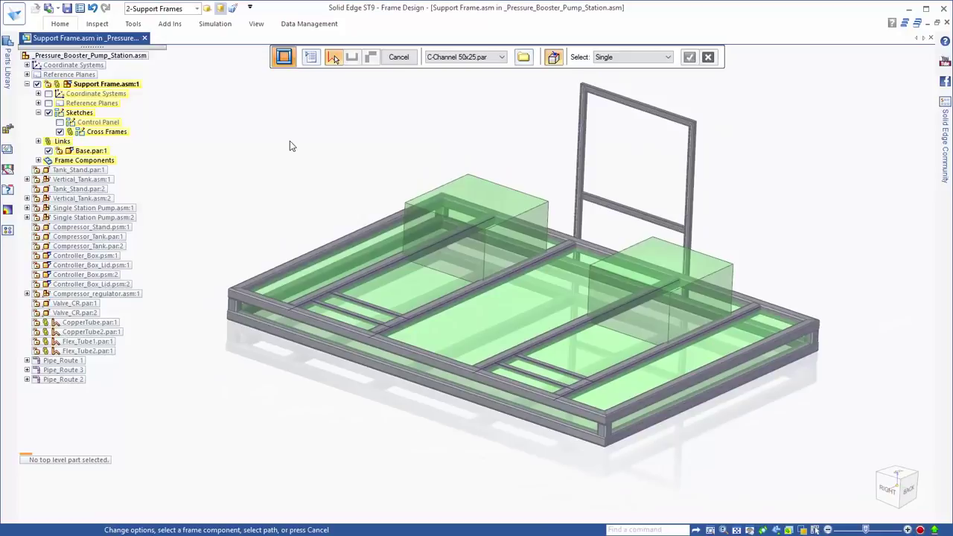
pyautogui.hotkey('ctrl', 'k')
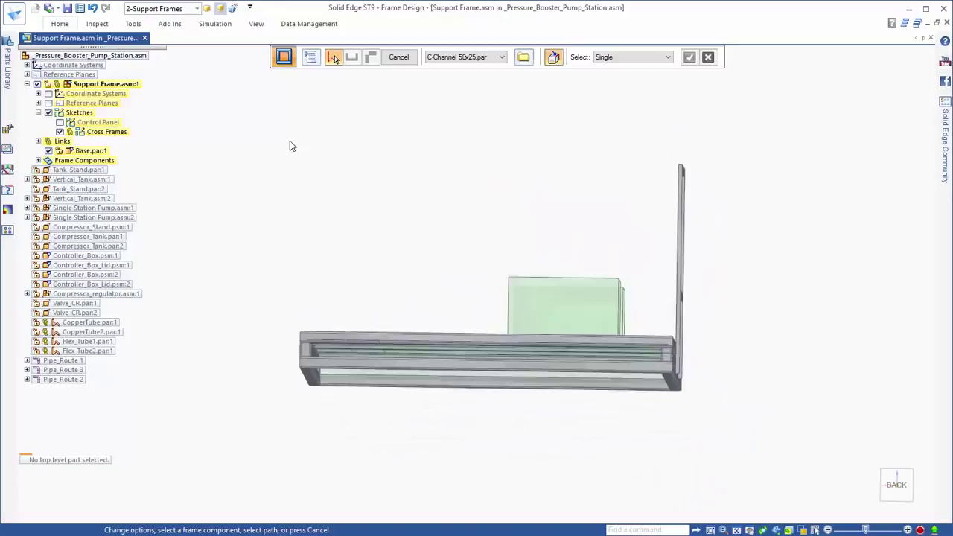
pyautogui.moveTo(490, 217); pyautogui.dragTo(652, 424)
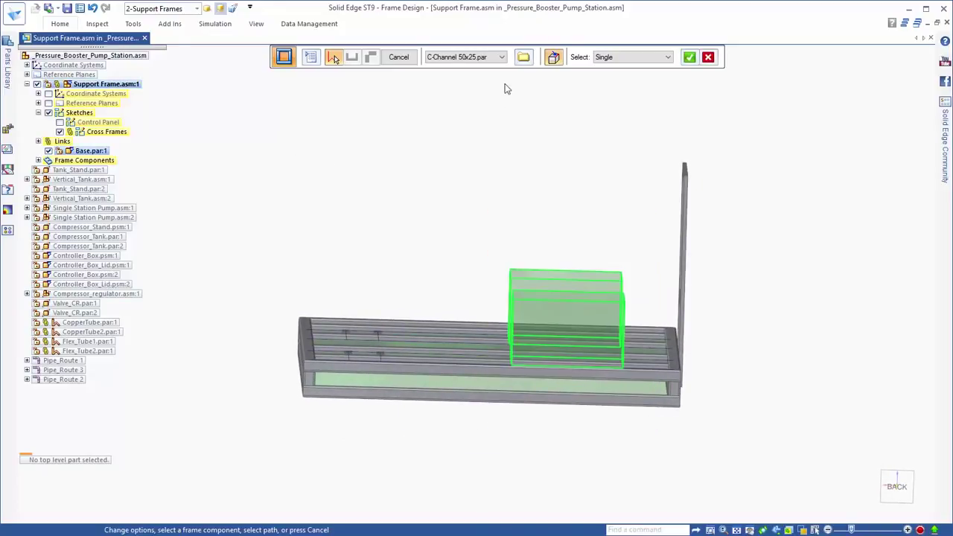
pyautogui.click(501, 59)
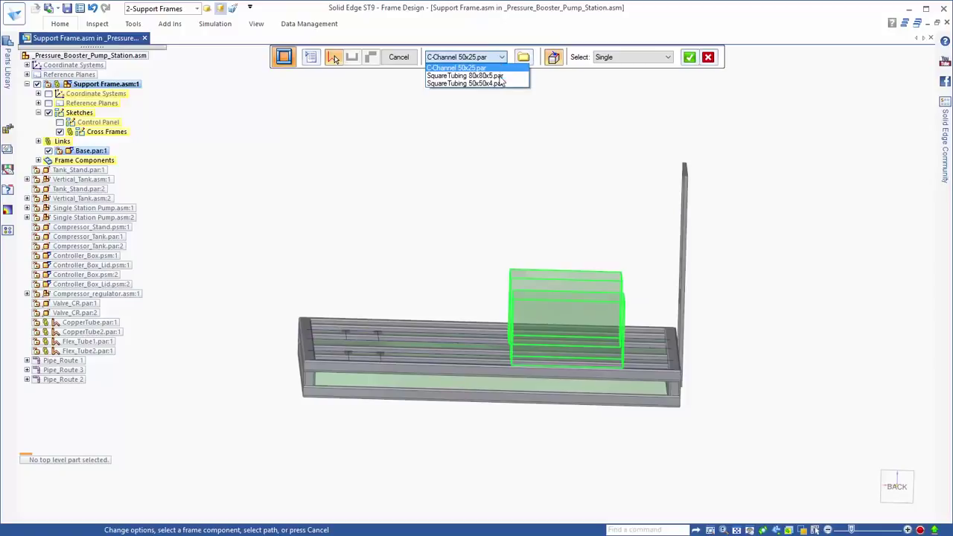
pyautogui.click(500, 82)
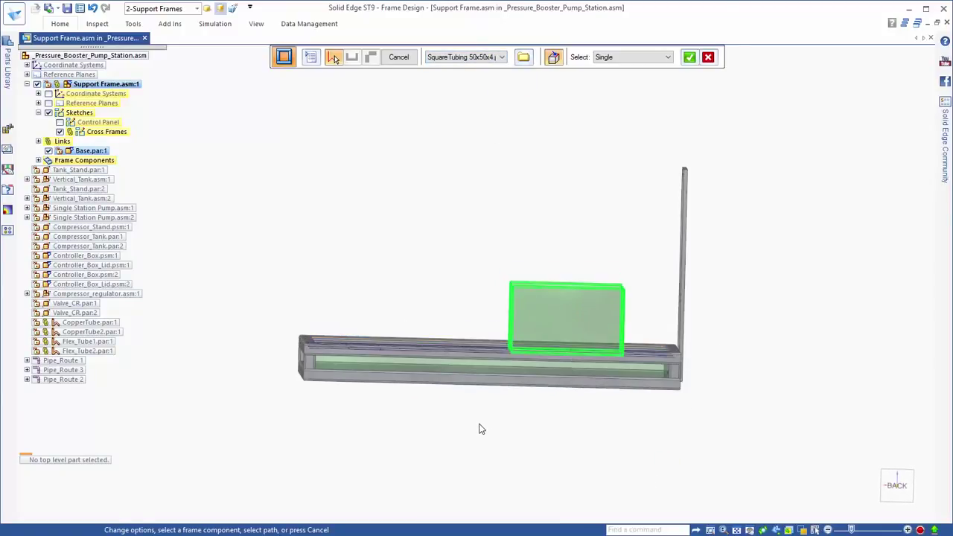
pyautogui.moveTo(479, 424); pyautogui.dragTo(652, 333)
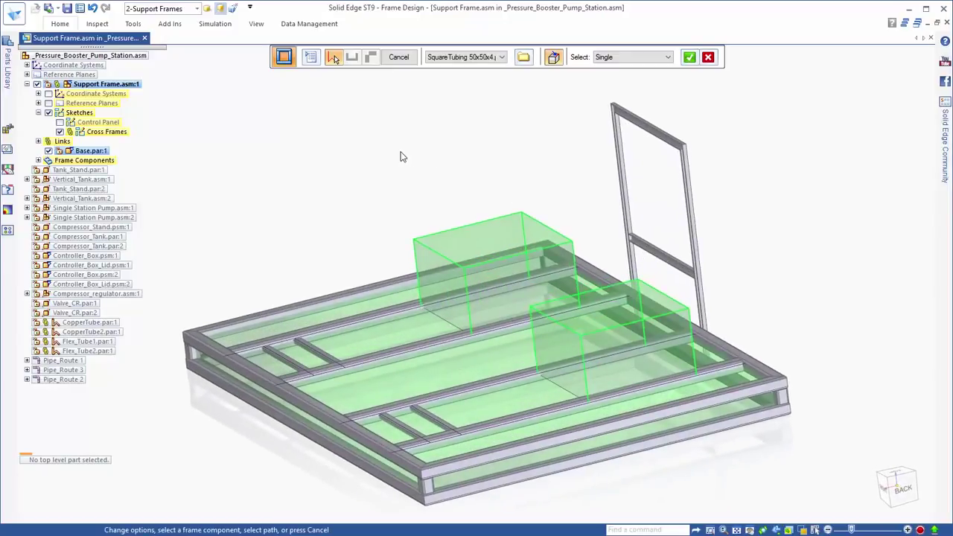
pyautogui.rightClick(401, 157)
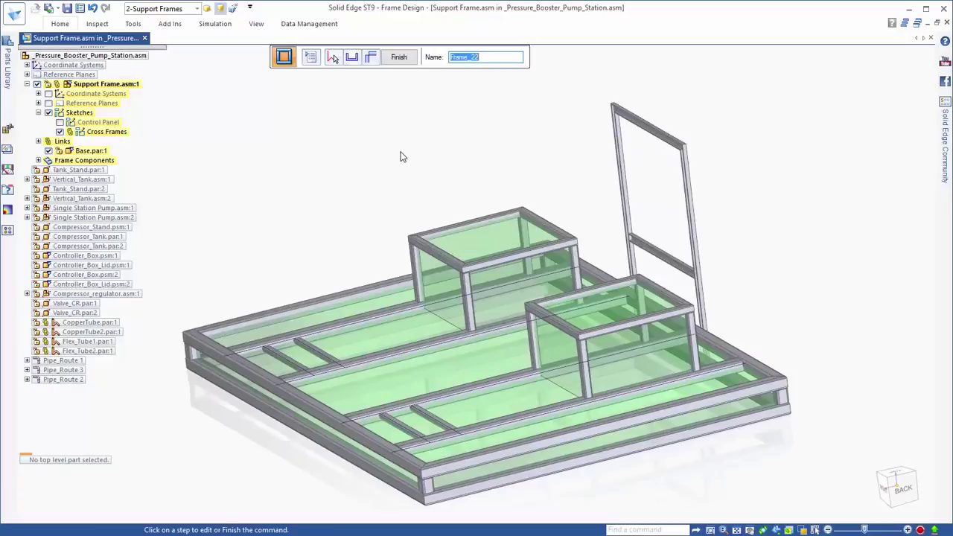
# - Try butted corners on the two box frames, and restore the mitered corner treatment
pyautogui.scroll(5, 401, 156)
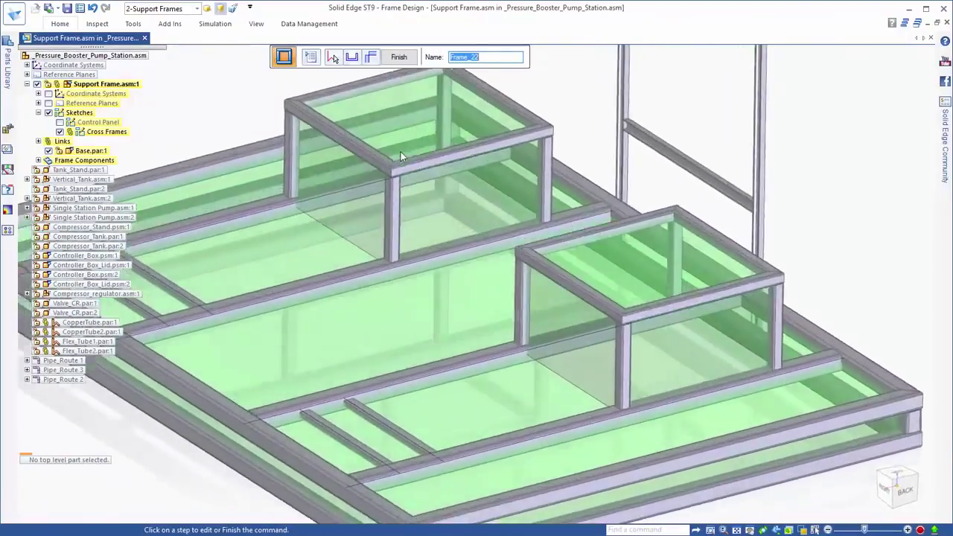
pyautogui.scroll(5, 400, 152)
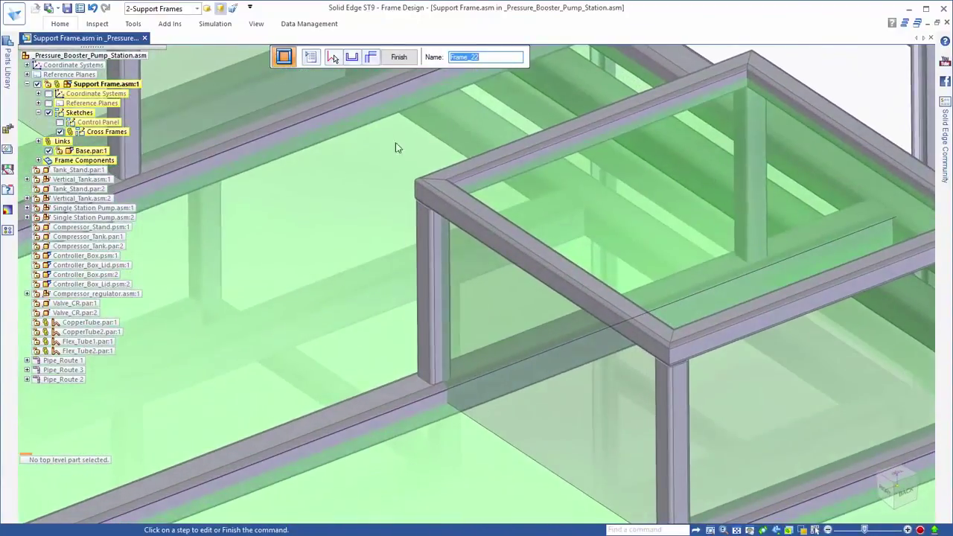
pyautogui.click(311, 57)
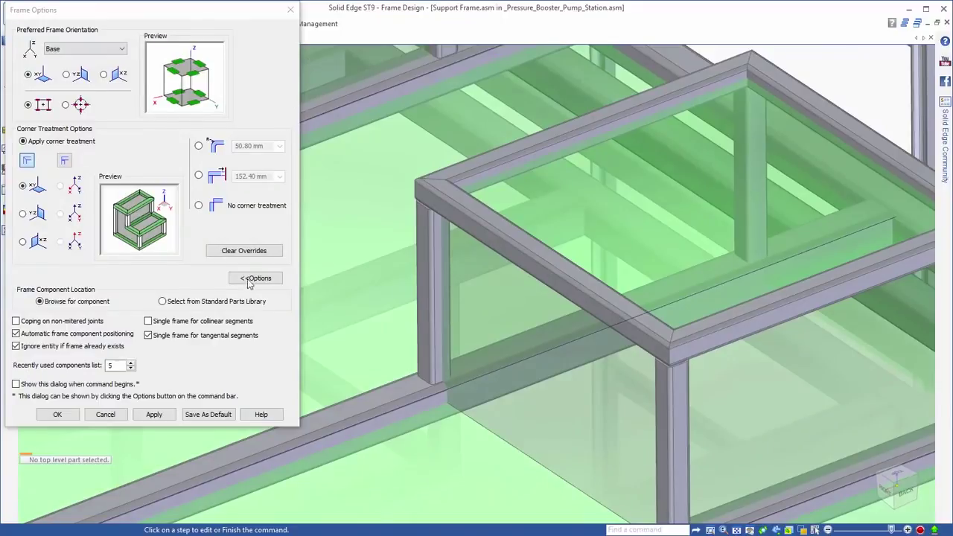
pyautogui.click(64, 160)
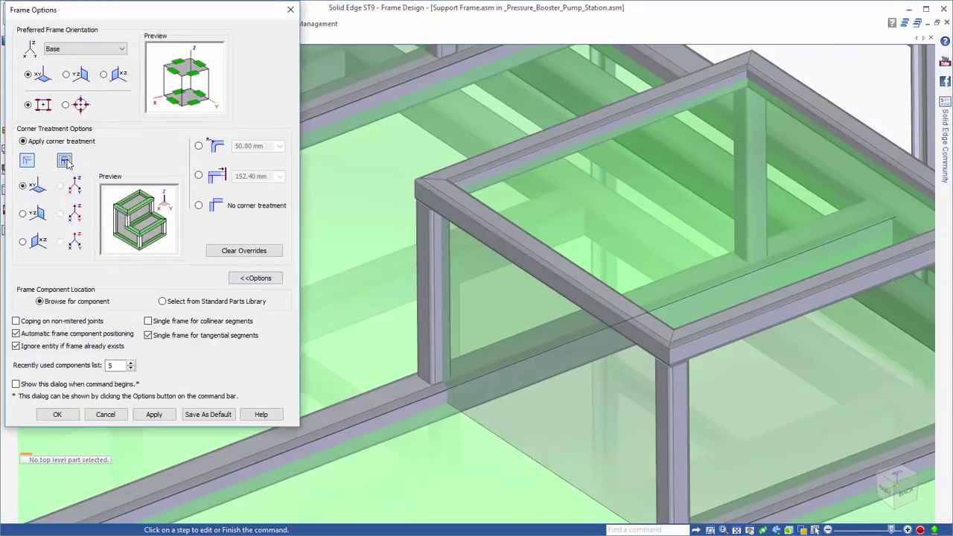
pyautogui.click(154, 414)
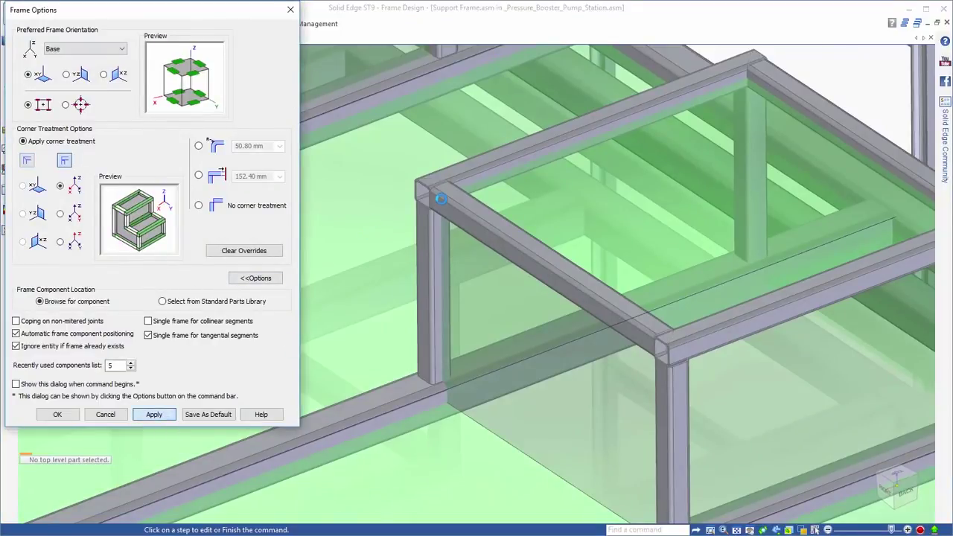
pyautogui.click(27, 160)
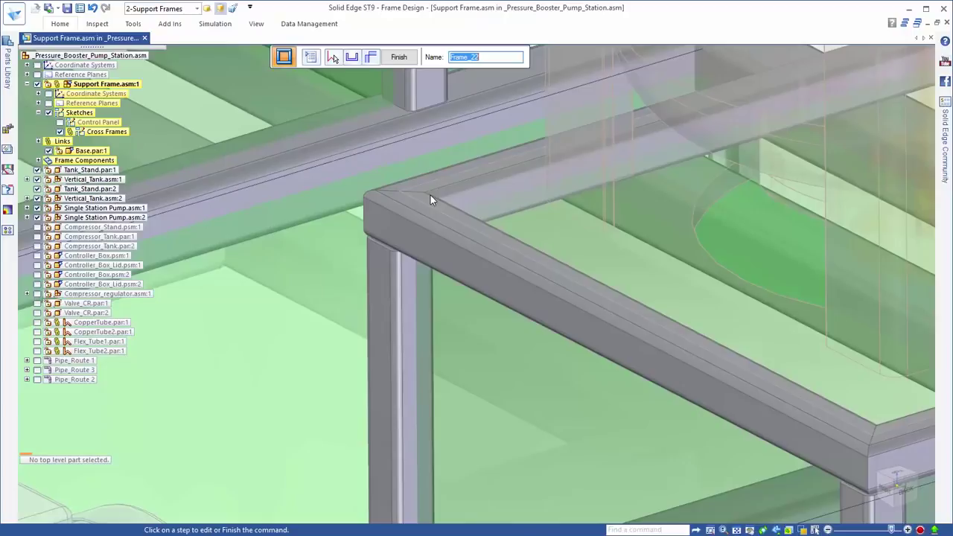
# - Move the cross-section origin of the box frames' top tubes to the top-middle keypoint, and finish the frame
pyautogui.scroll(-5, 431, 195)
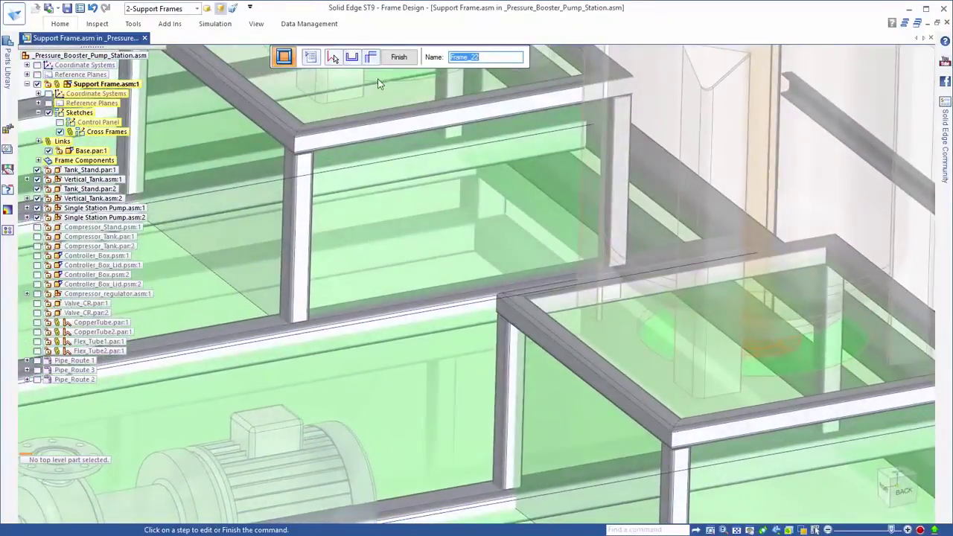
pyautogui.click(352, 58)
pyautogui.scroll(-3, 446, 123)
pyautogui.moveTo(463, 130); pyautogui.dragTo(424, 298, button='middle')
pyautogui.scroll(5, 462, 376)
pyautogui.scroll(3, 439, 320)
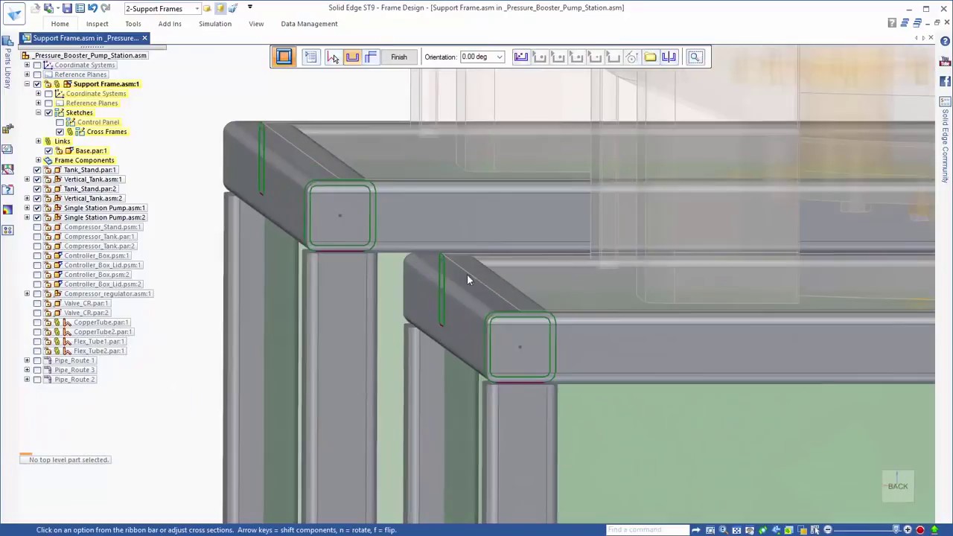
pyautogui.click(520, 58)
pyautogui.click(520, 313)
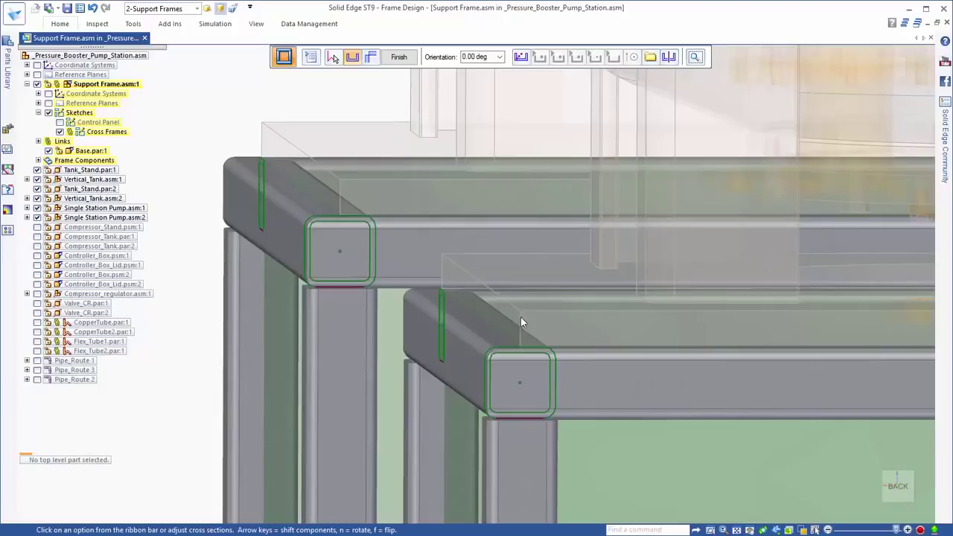
pyautogui.hotkey('ctrl', 'i')
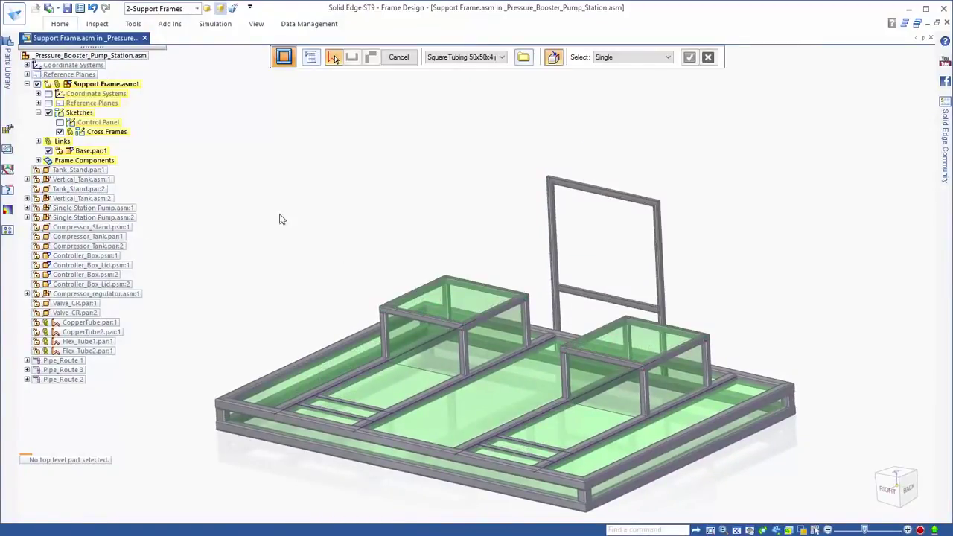
# - Hide the Base part and Cross Frames sketch, and create C-Channel 50x25 frame members along the two diagonals of the Control Panel sketch
pyautogui.click(48, 151)
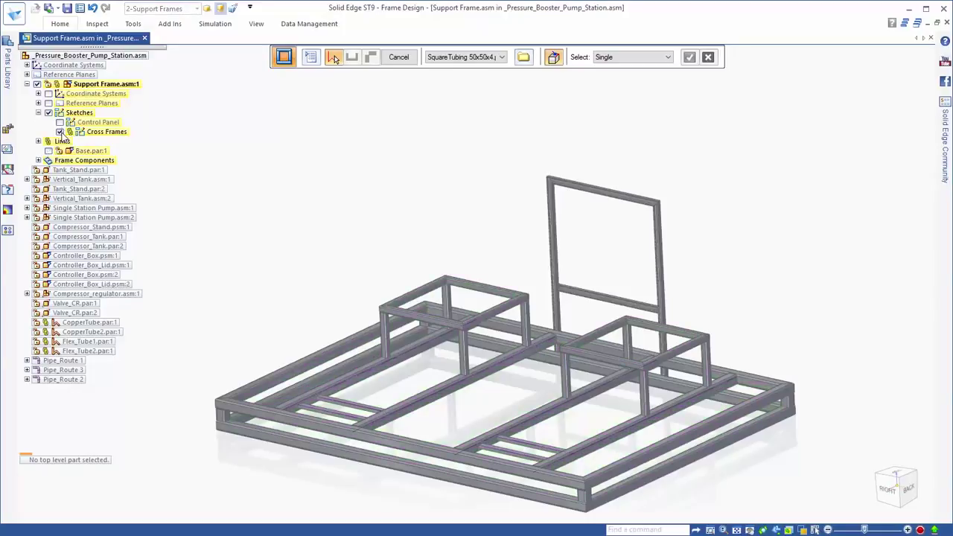
pyautogui.click(60, 132)
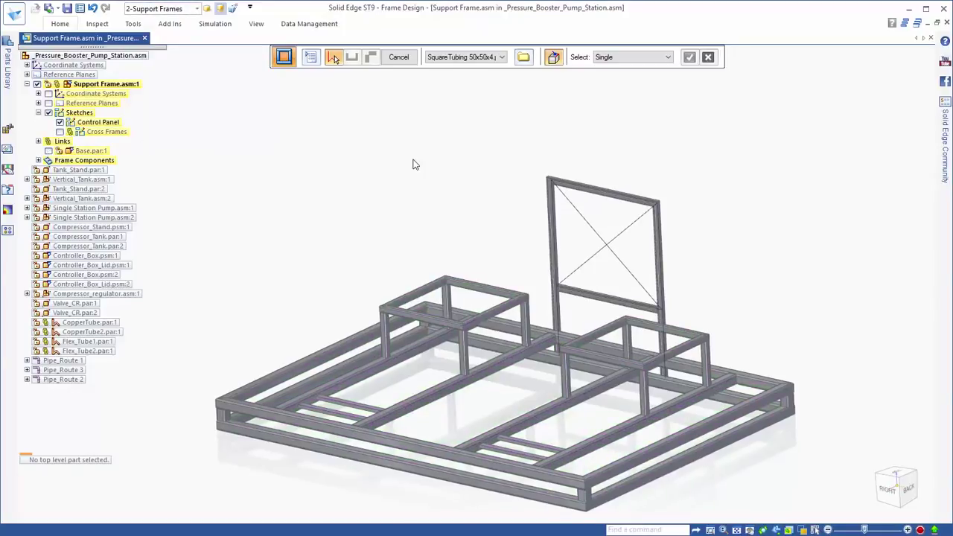
pyautogui.scroll(6, 545, 186)
pyautogui.scroll(-2, 708, 259)
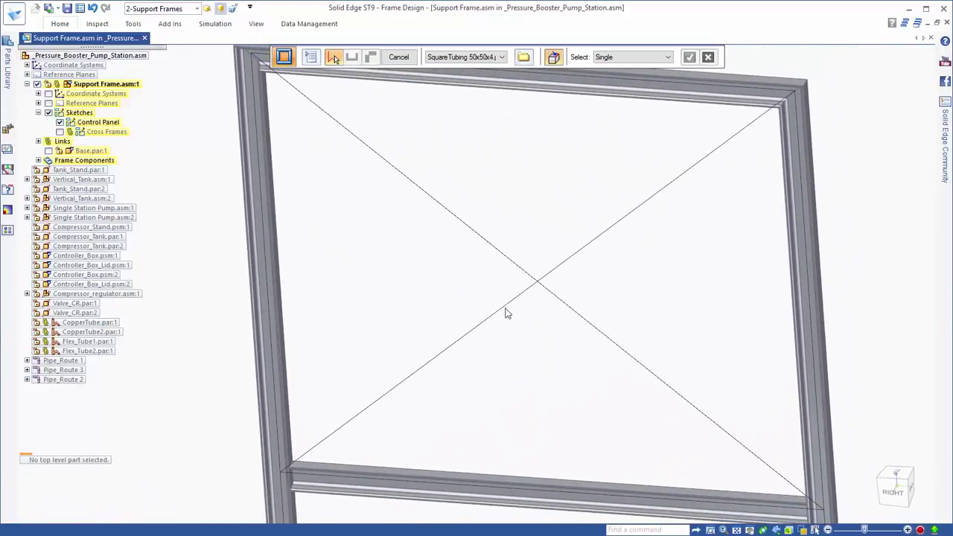
pyautogui.click(500, 312)
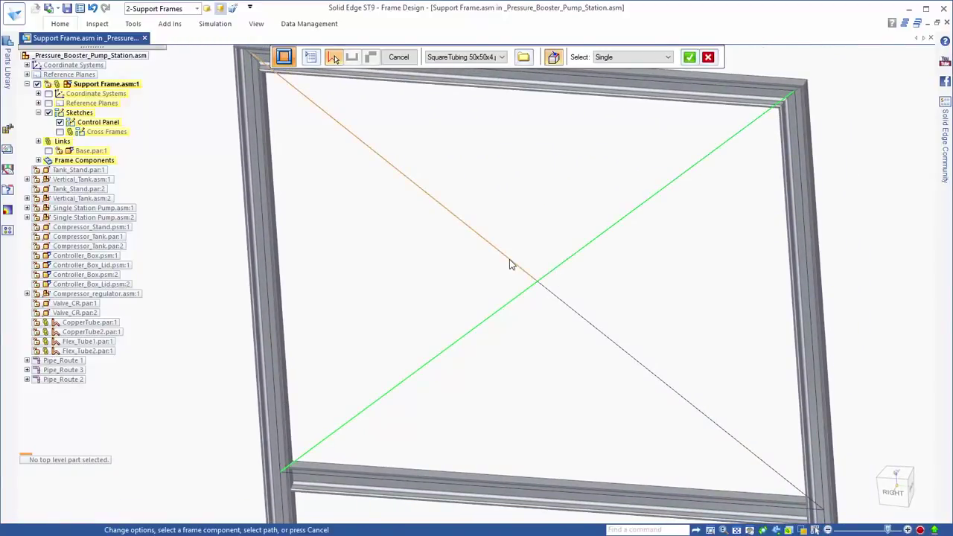
pyautogui.click(488, 58)
pyautogui.click(484, 75)
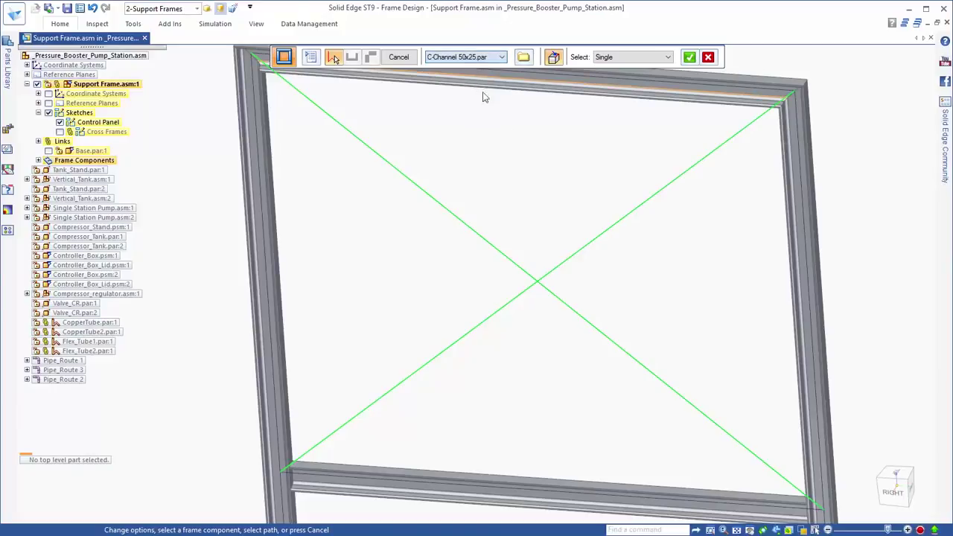
pyautogui.rightClick(513, 157)
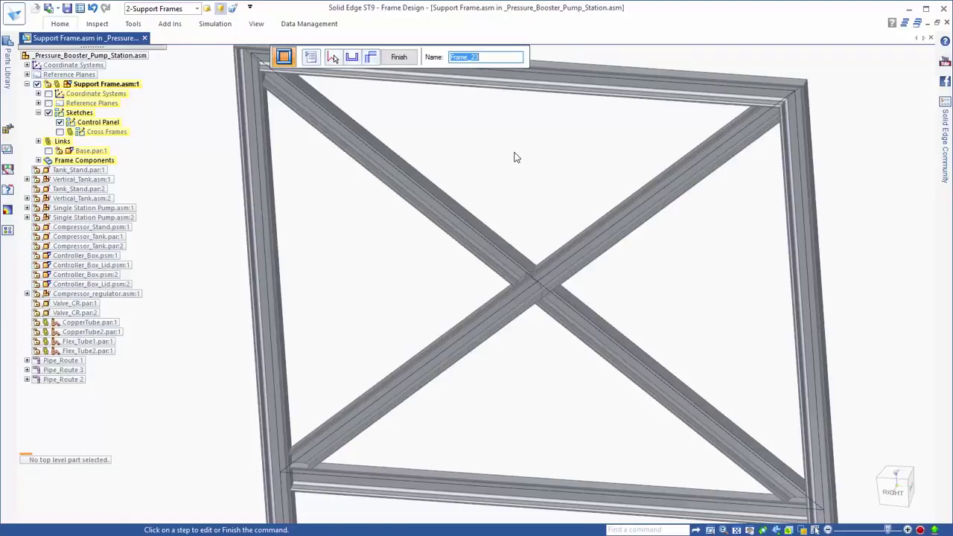
# - Edit the end condition at the point where the two diagonal C-channels cross in the control panel frame
pyautogui.scroll(-5, 513, 157)
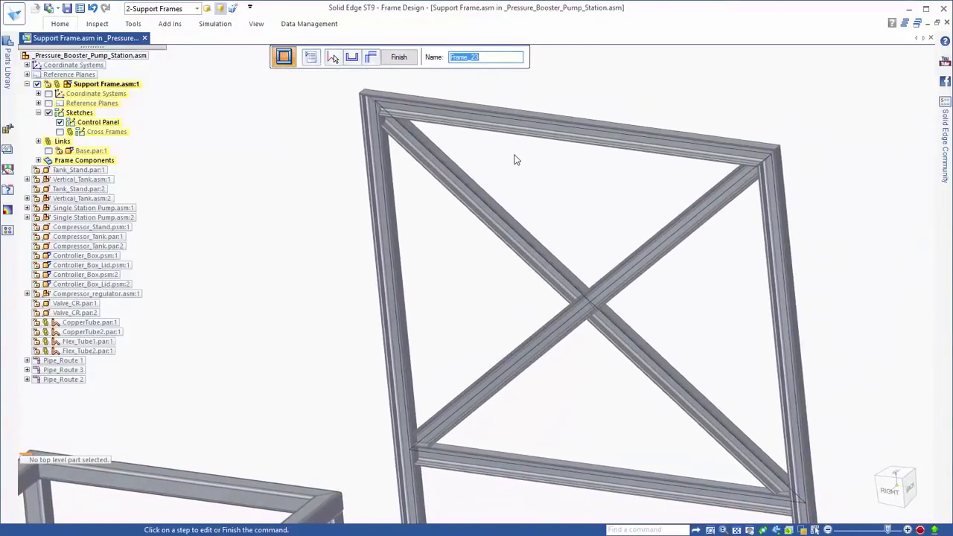
pyautogui.click(370, 56)
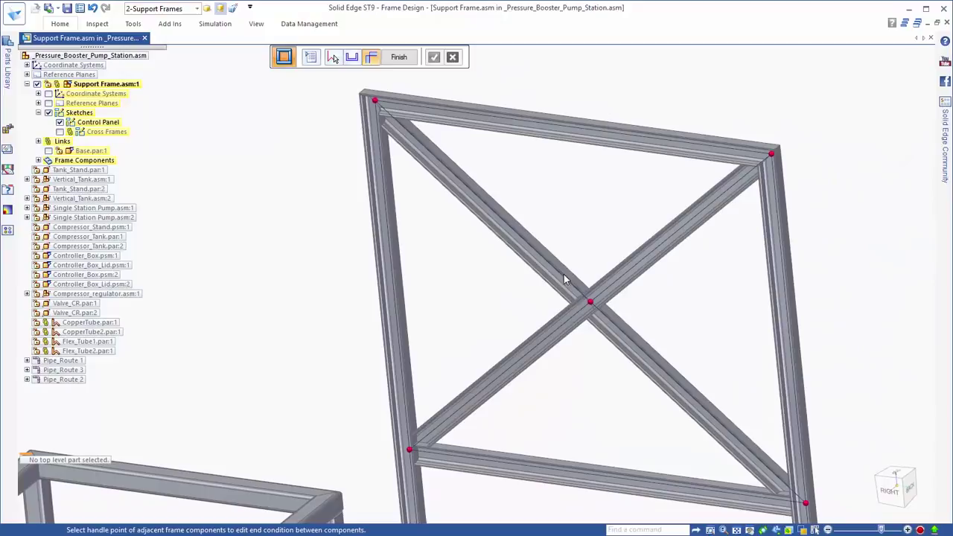
pyautogui.click(590, 304)
pyautogui.rightClick(585, 221)
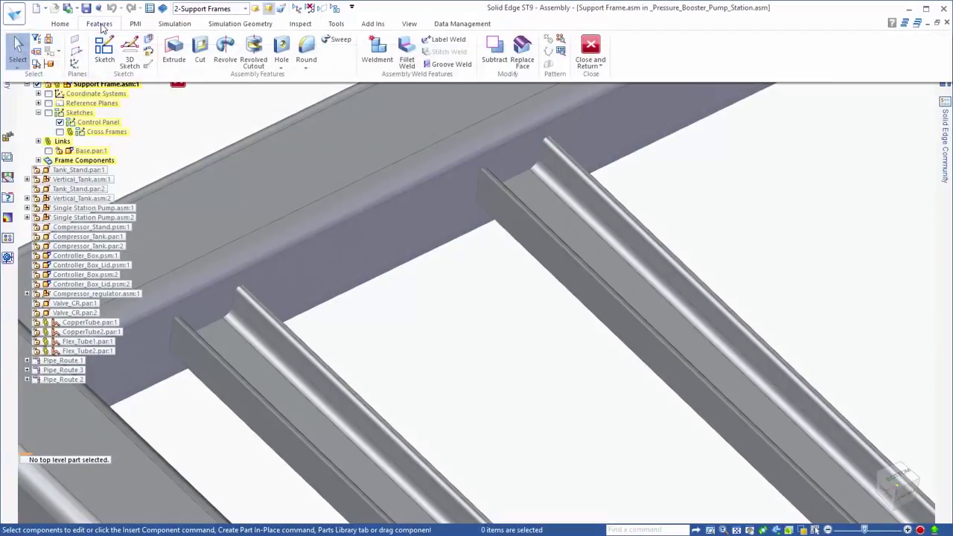
# - Start an equal-setback fillet weld with 5.00 mm base thickness, using the face chains of the two pump-support C-channels as the base set
pyautogui.click(407, 63)
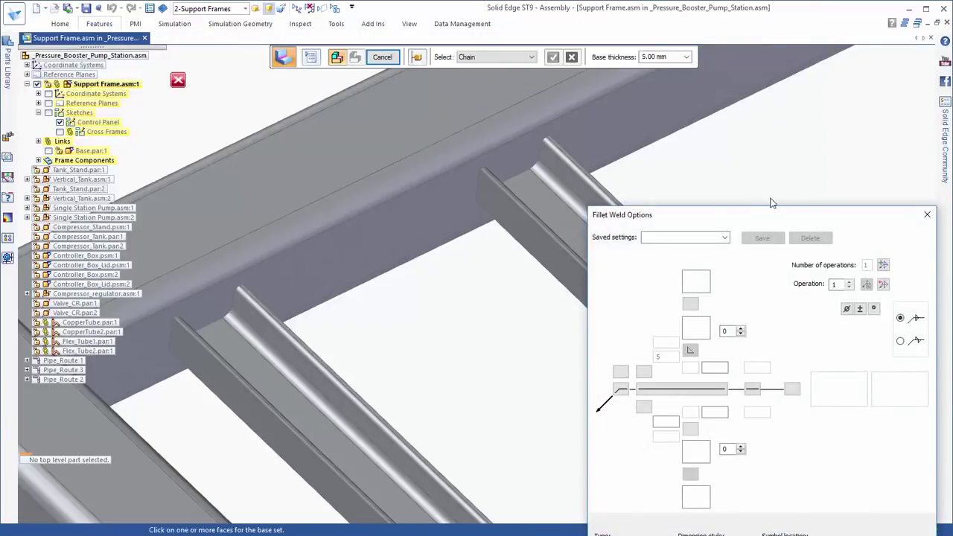
pyautogui.moveTo(771, 215); pyautogui.dragTo(354, 58)
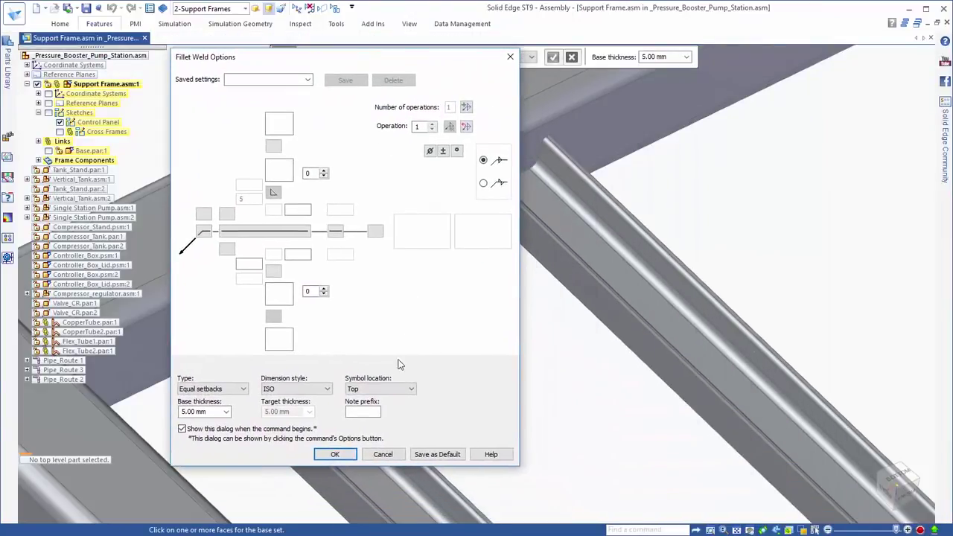
pyautogui.click(334, 454)
pyautogui.click(262, 383)
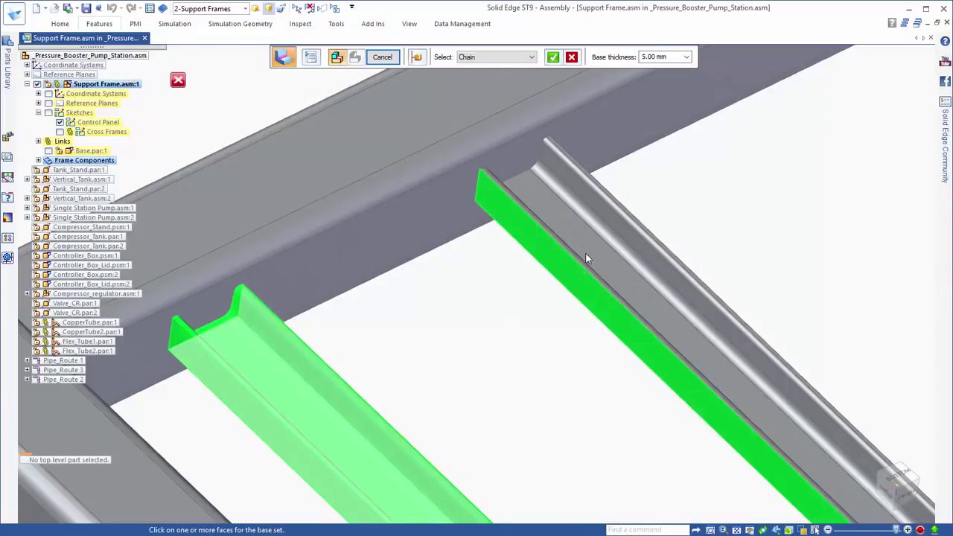
pyautogui.click(606, 235)
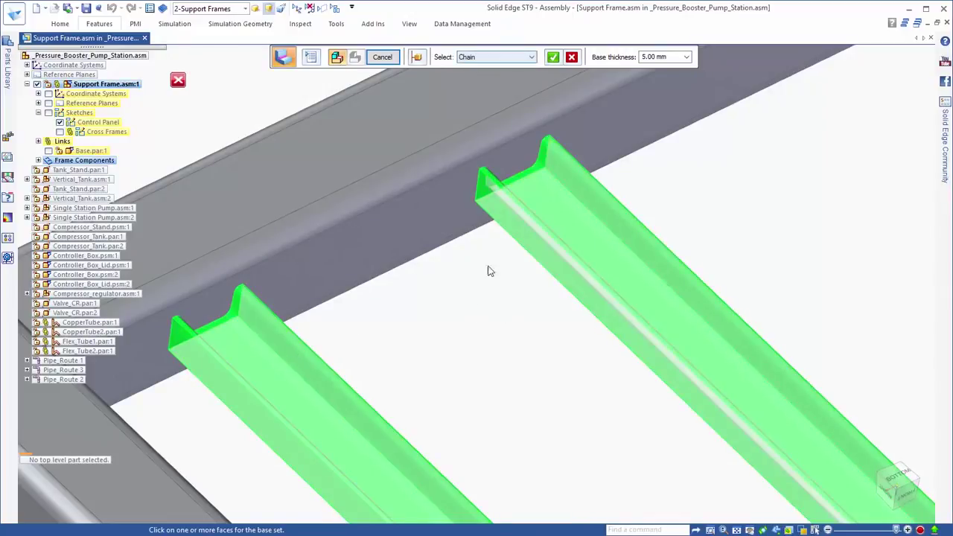
pyautogui.rightClick(487, 270)
# - Set the side face of the adjoining square tube as the weld's target face, and finish the fillet weld
pyautogui.click(491, 58)
pyautogui.click(482, 69)
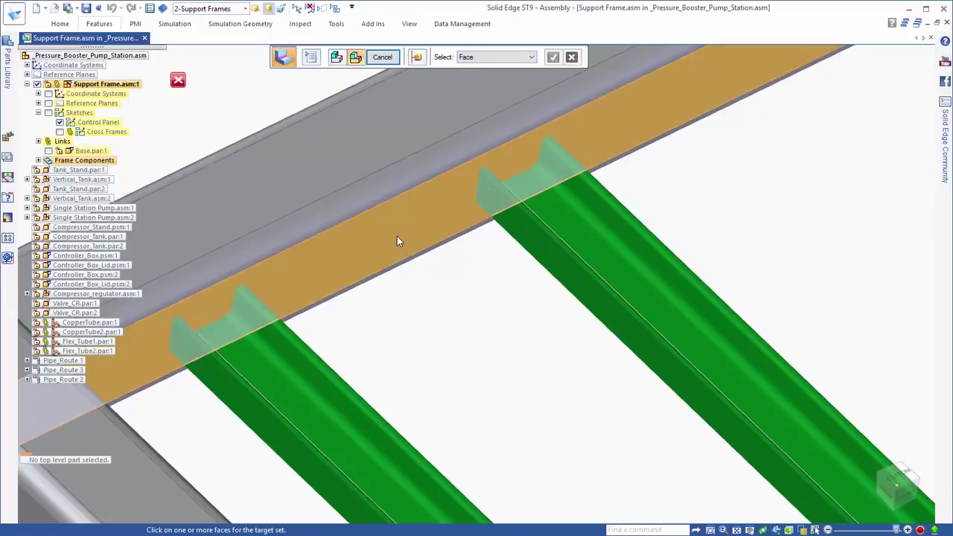
pyautogui.click(396, 236)
pyautogui.rightClick(507, 350)
pyautogui.rightClick(506, 349)
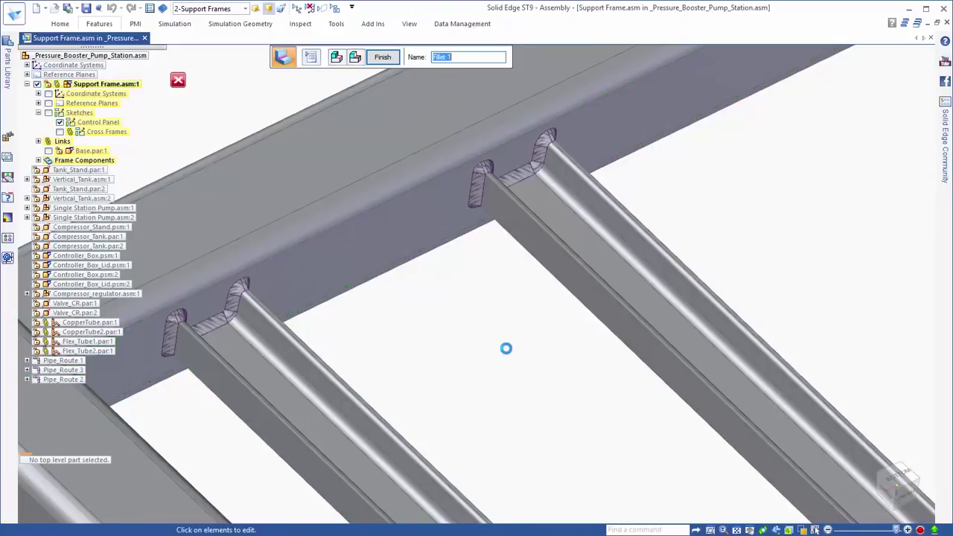
pyautogui.rightClick(506, 349)
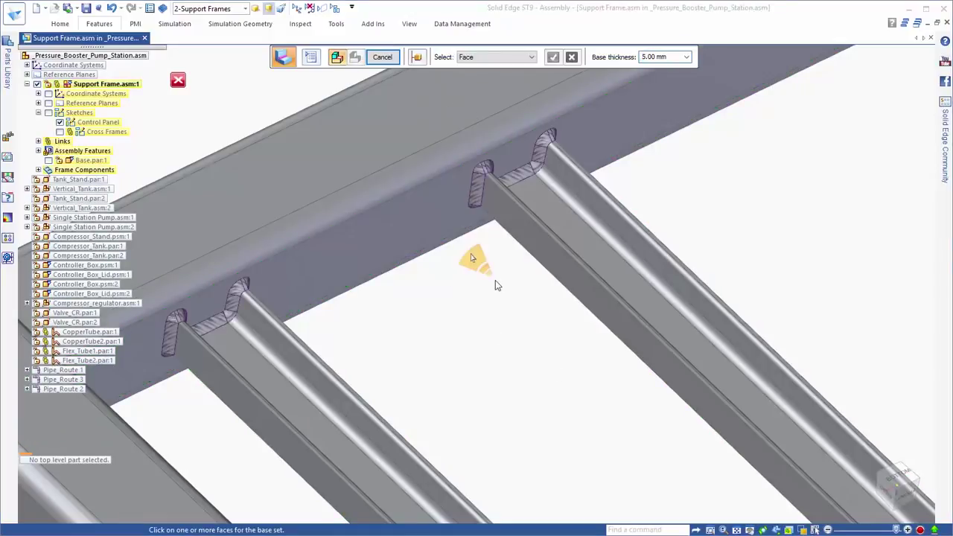
pyautogui.press('Escape')
pyautogui.hotkey('ctrl', 'i')
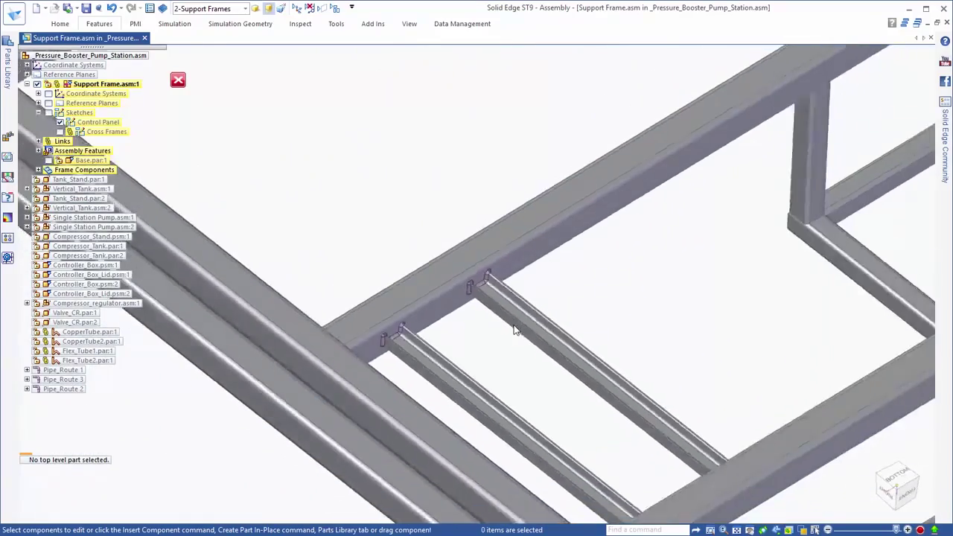
# - Start a label weld and load the saved Frame-Weldment settings, with a 5mm fillet symbol and TYP tail note
pyautogui.hotkey('ctrl', 'i')
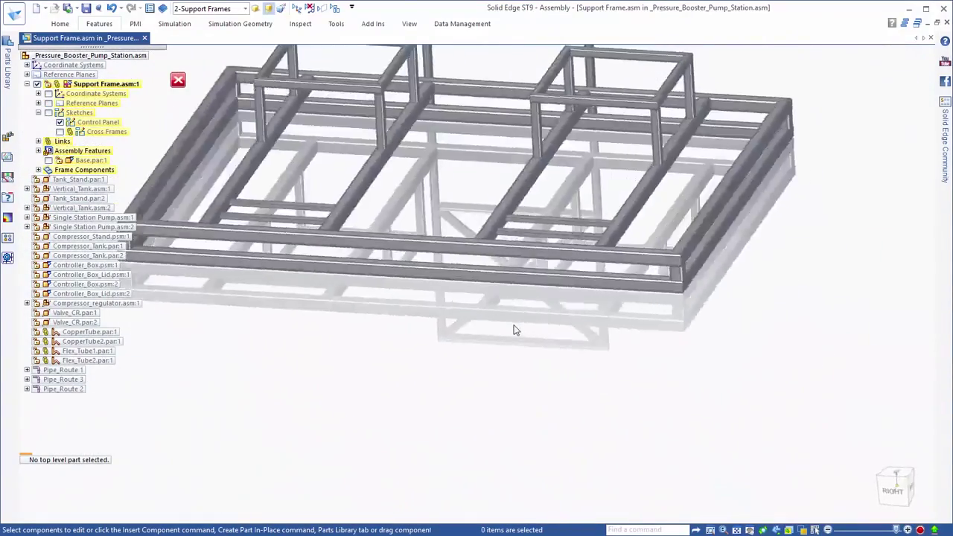
pyautogui.scroll(10, 513, 330)
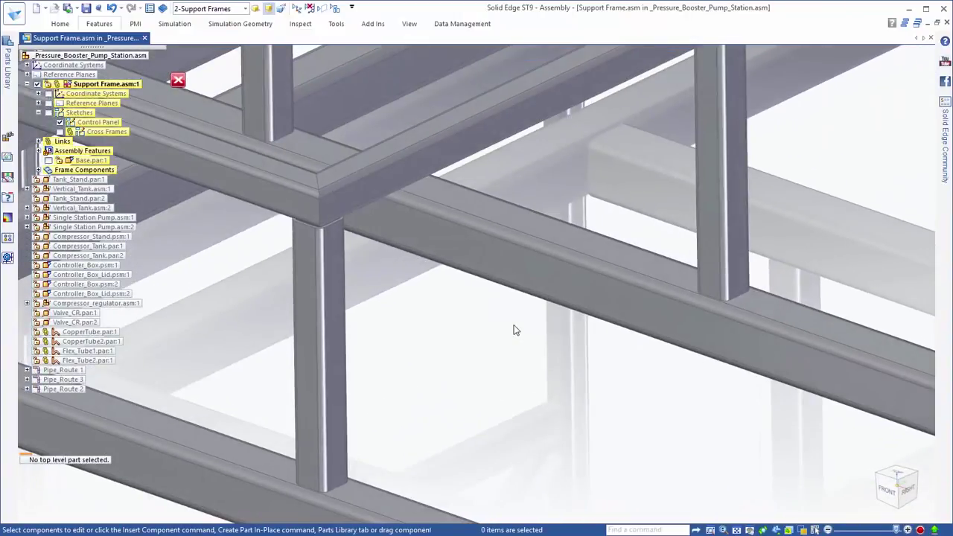
pyautogui.click(99, 23)
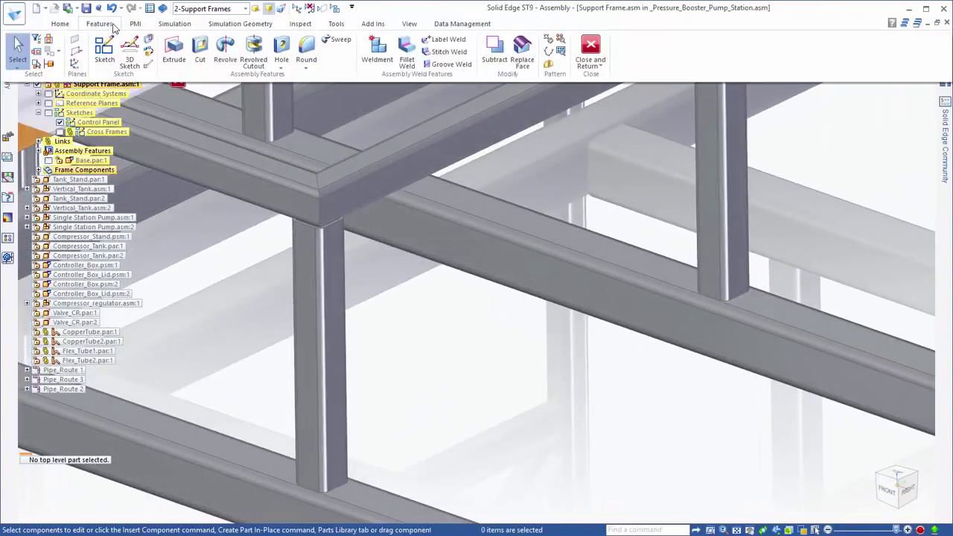
pyautogui.click(444, 42)
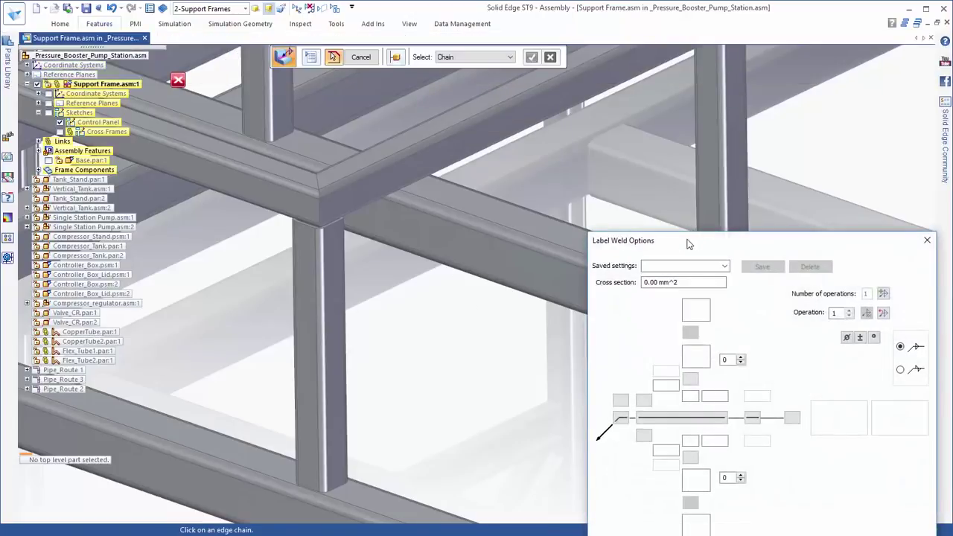
pyautogui.moveTo(687, 244); pyautogui.dragTo(236, 52)
pyautogui.click(239, 188)
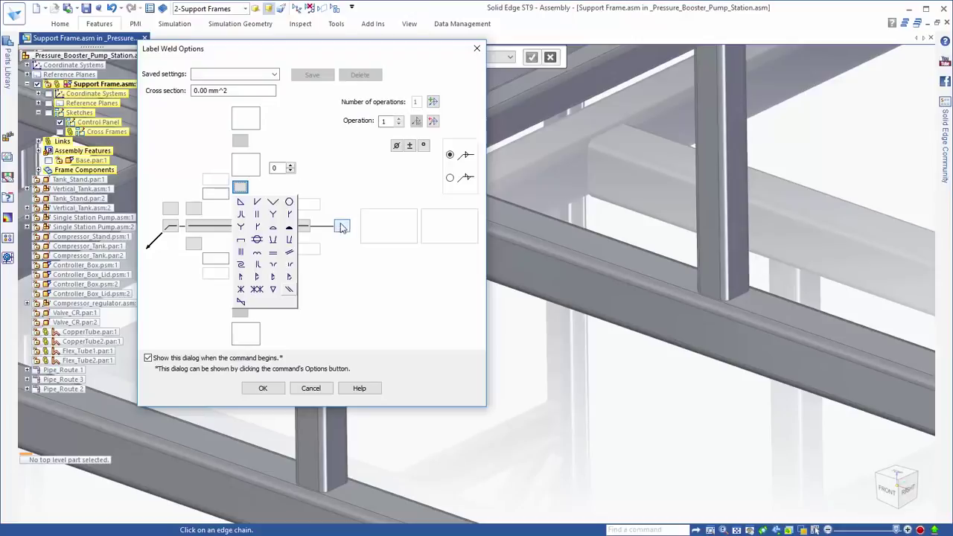
pyautogui.click(341, 226)
pyautogui.click(402, 281)
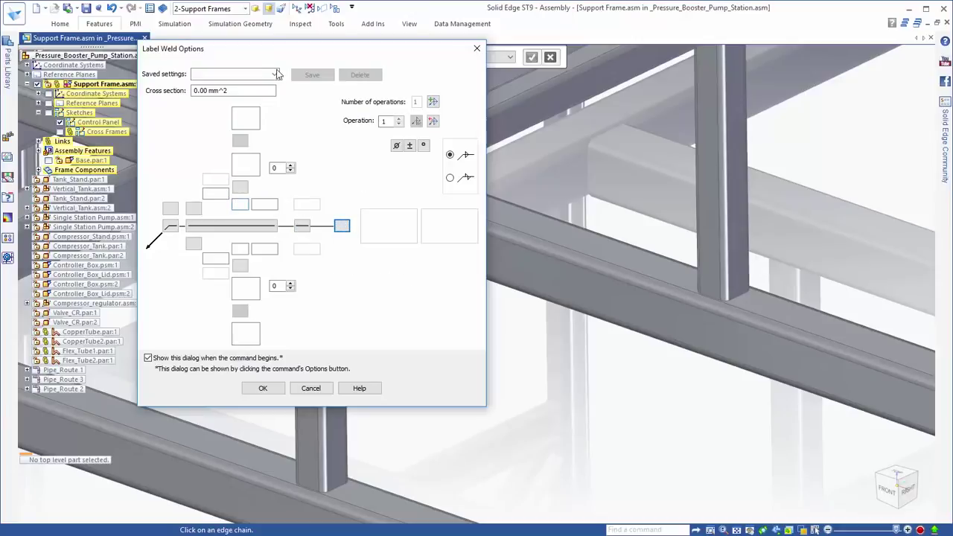
pyautogui.click(277, 74)
pyautogui.click(273, 82)
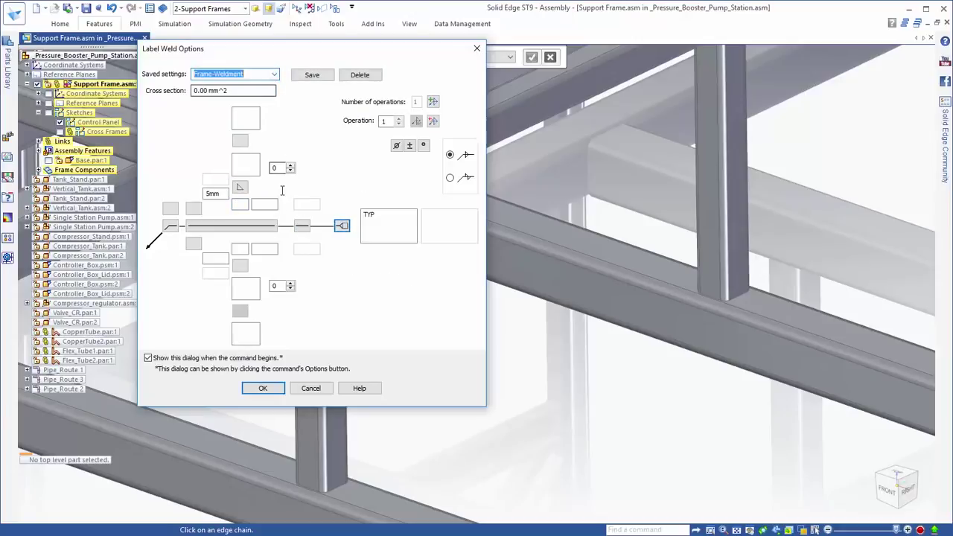
pyautogui.click(263, 388)
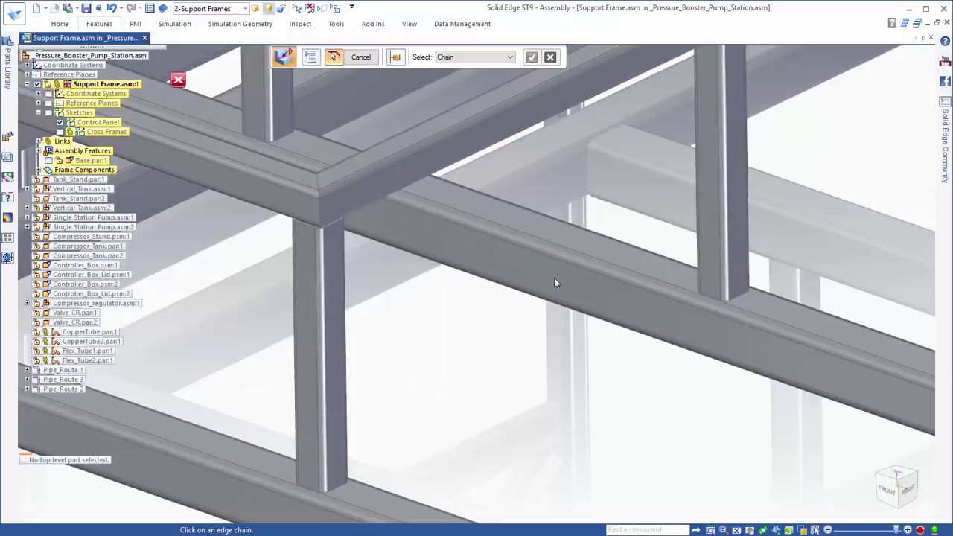
# - Apply the label weld to the bottom edge chains of two tank-stand posts where they meet the base frame tubes
pyautogui.click(338, 487)
pyautogui.click(742, 293)
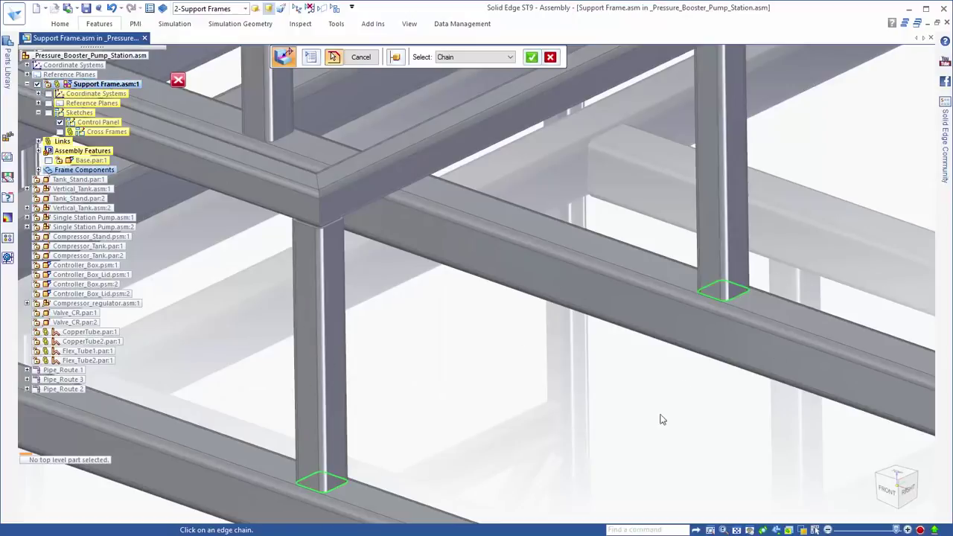
pyautogui.rightClick(493, 402)
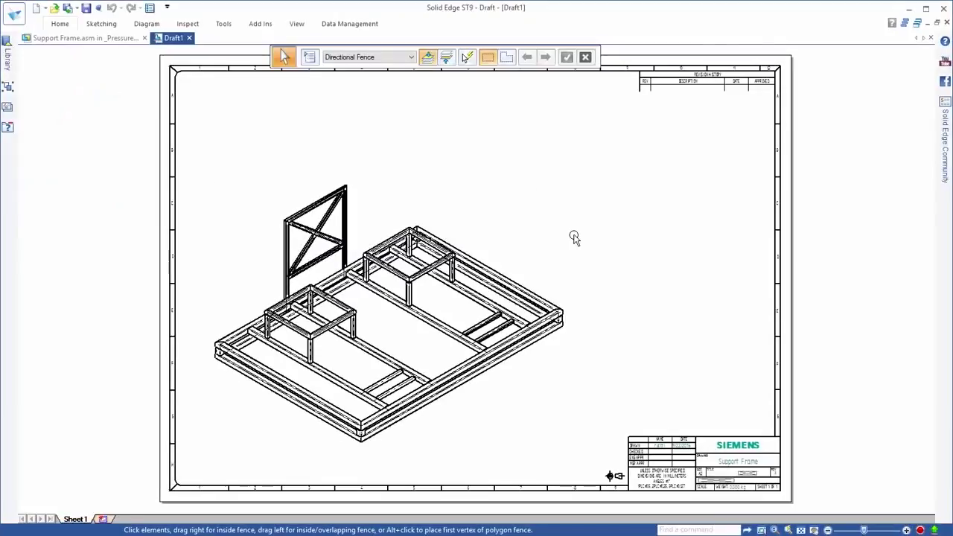
# - Create a CUT LENGTH parts list with balloons from the isometric frame view and place it below the revision history table
pyautogui.click(571, 239)
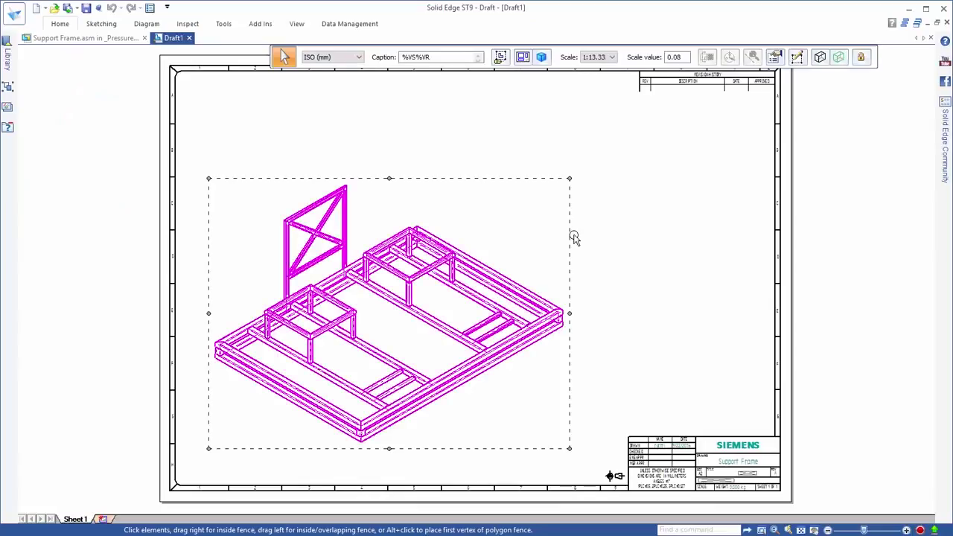
pyautogui.rightClick(571, 237)
pyautogui.click(574, 186)
pyautogui.click(542, 286)
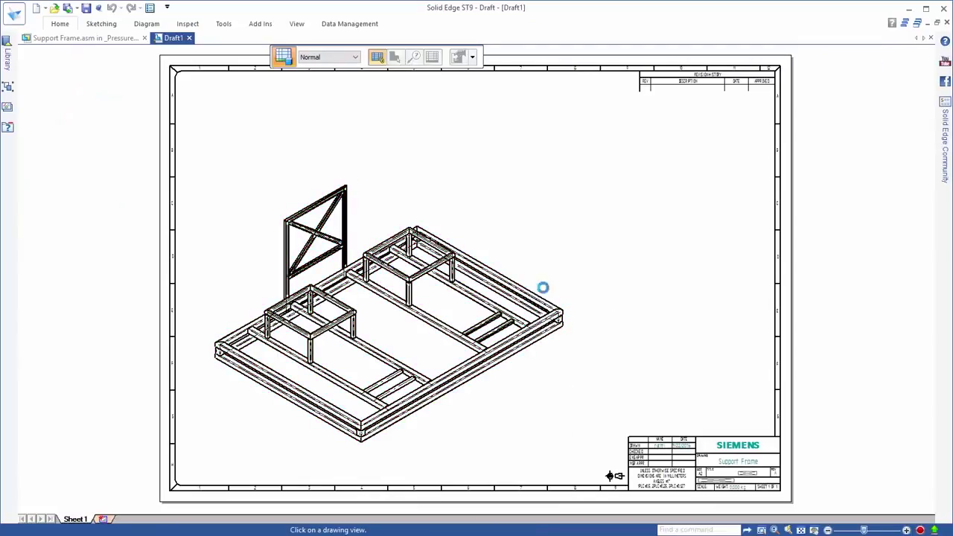
pyautogui.click(472, 58)
pyautogui.click(478, 86)
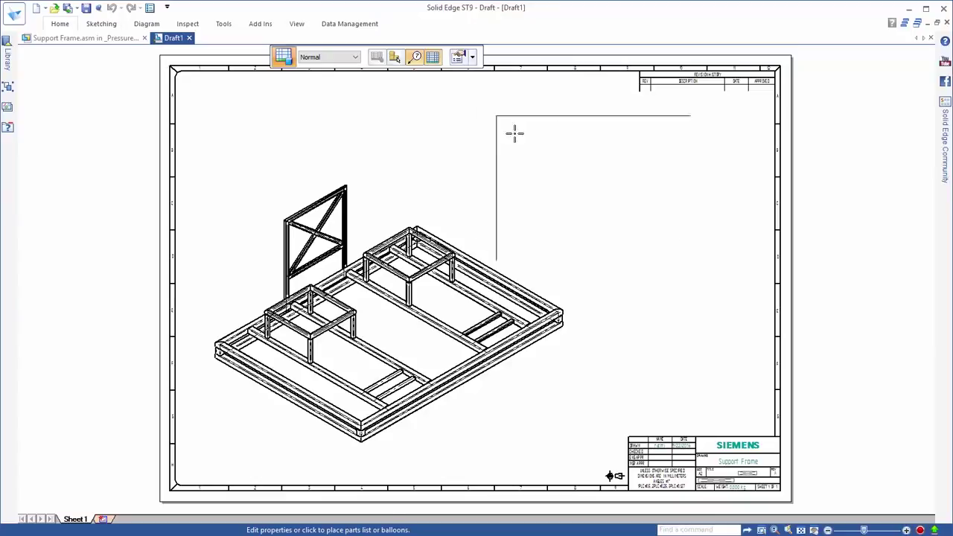
pyautogui.click(563, 103)
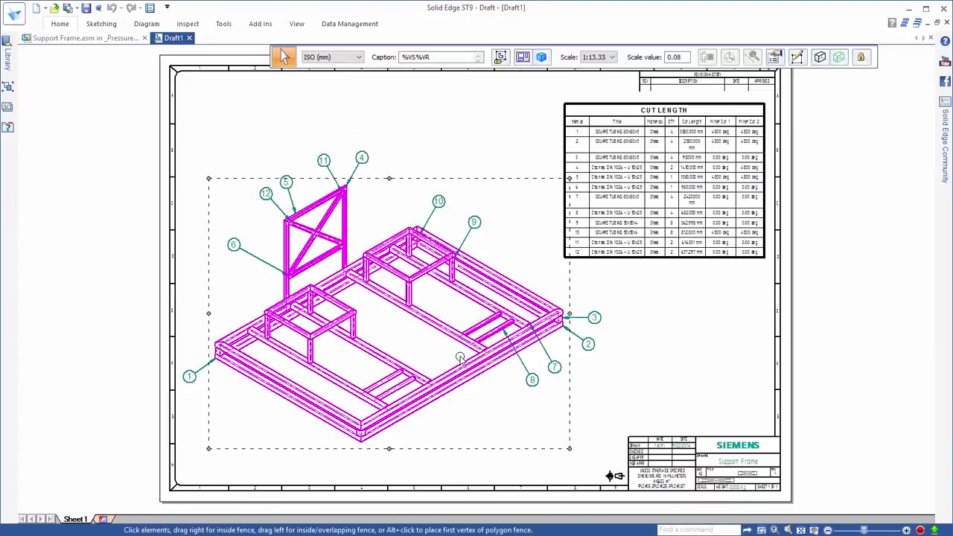
# - Widen the Cut Length column of the CUT LENGTH table so every length fits on one line
pyautogui.click(702, 351)
pyautogui.scroll(3, 718, 183)
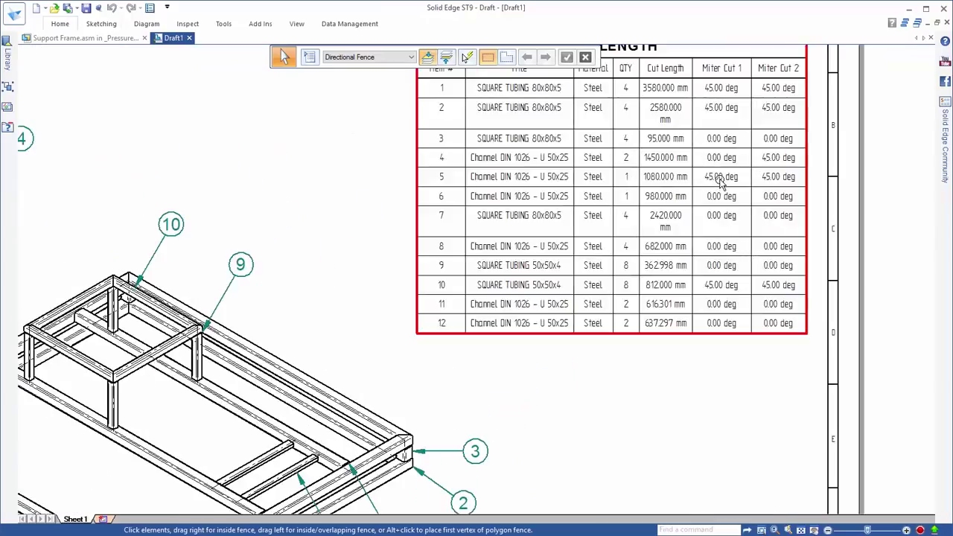
pyautogui.scroll(2, 718, 182)
pyautogui.doubleClick(681, 232)
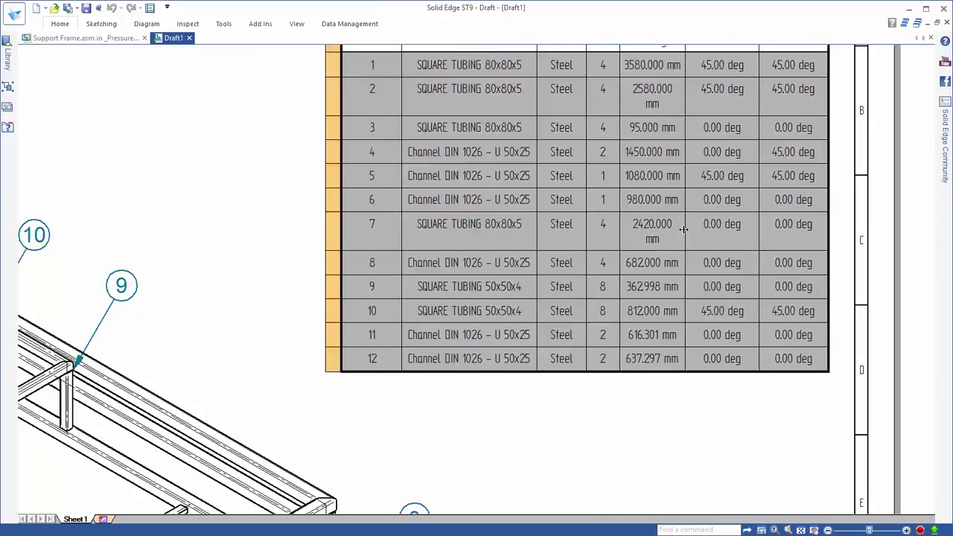
pyautogui.moveTo(686, 227); pyautogui.dragTo(701, 227)
pyautogui.click(692, 436)
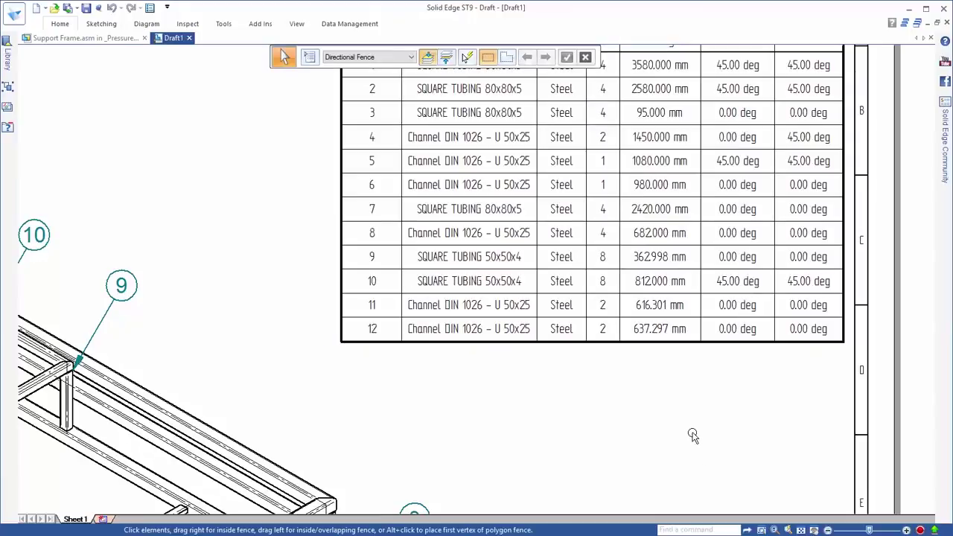
pyautogui.middleClick(693, 435)
pyautogui.middleClick(692, 436)
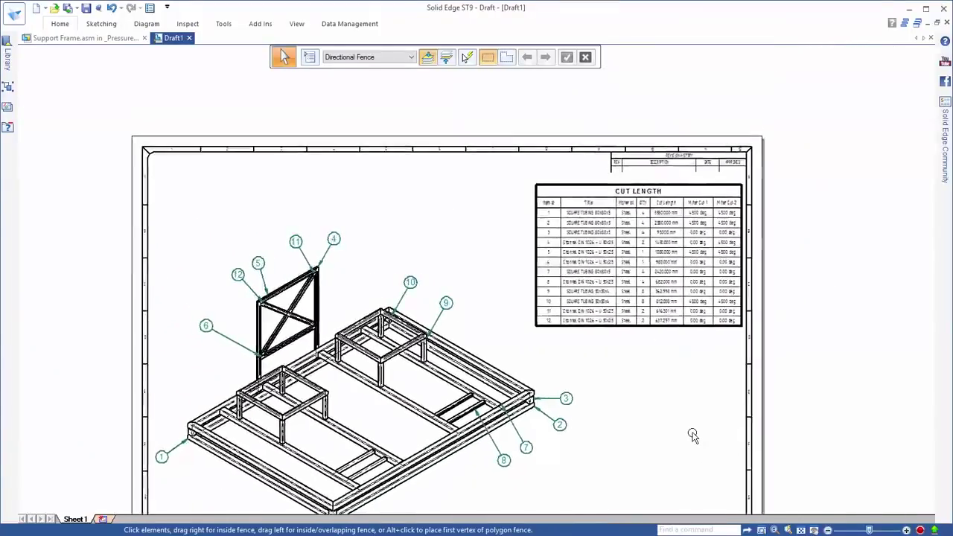
# - Move balloon 3 slightly along its alignment outline, and pull the whole balloon outline closer around the frame view
pyautogui.click(603, 340)
pyautogui.scroll(2, 625, 343)
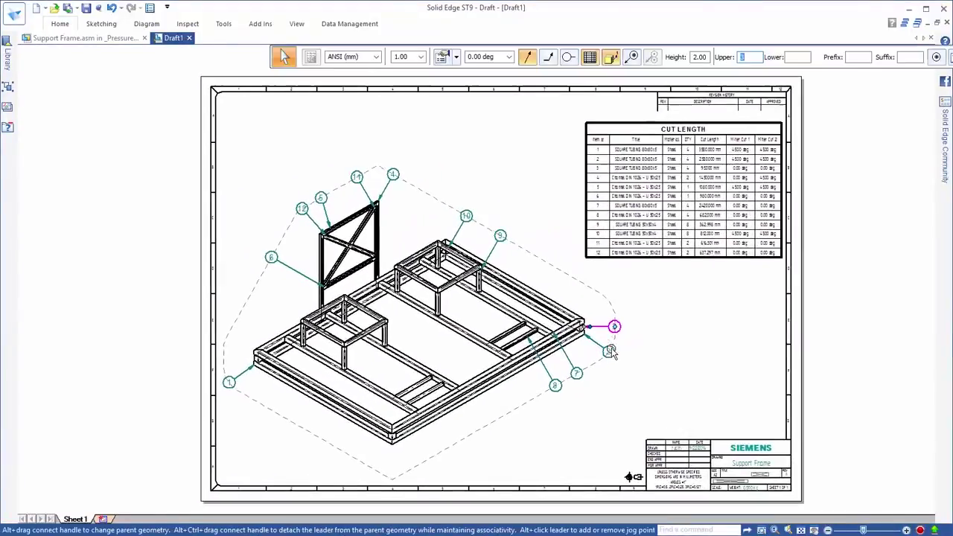
pyautogui.moveTo(634, 327)
pyautogui.mouseDown()
pyautogui.moveTo(630, 352)
pyautogui.moveTo(633, 333)
pyautogui.mouseUp()
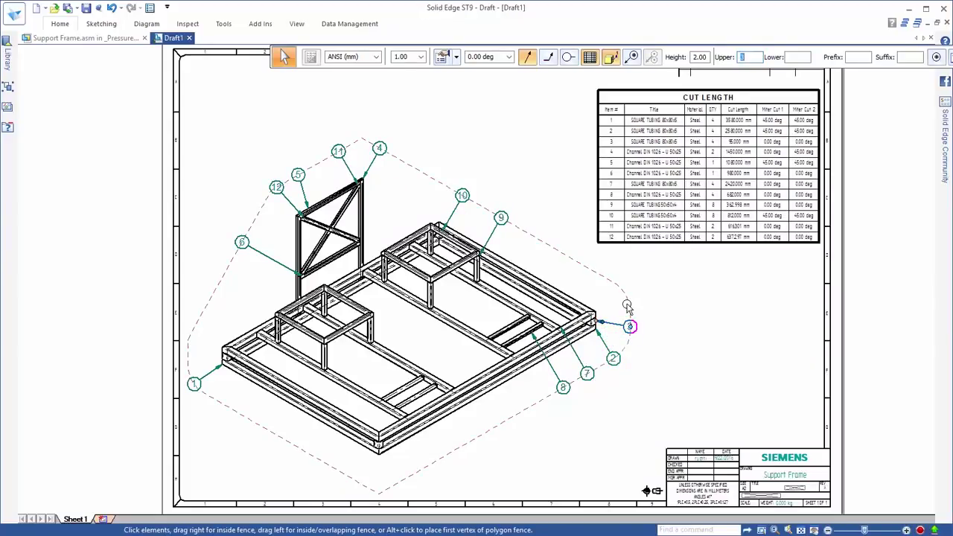
pyautogui.press('Escape')
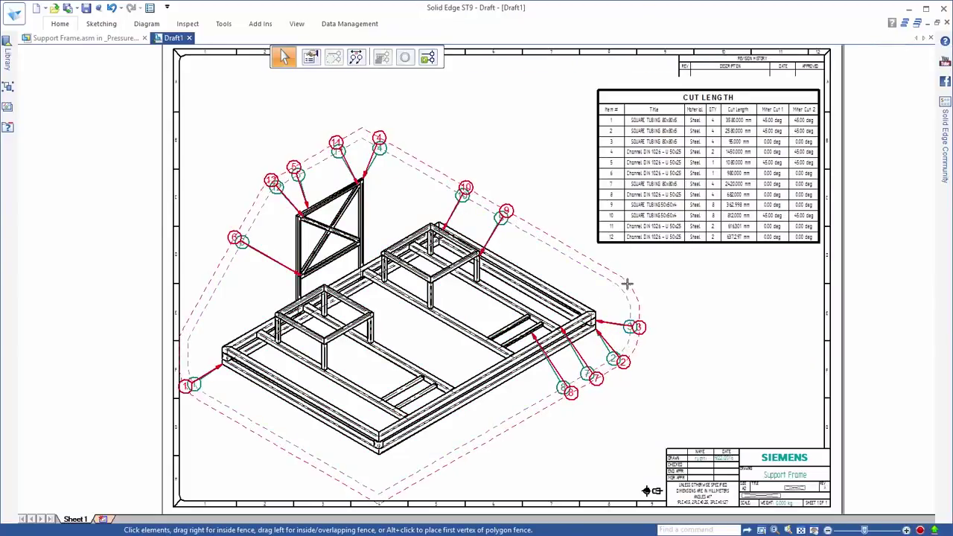
pyautogui.moveTo(627, 284); pyautogui.dragTo(614, 293)
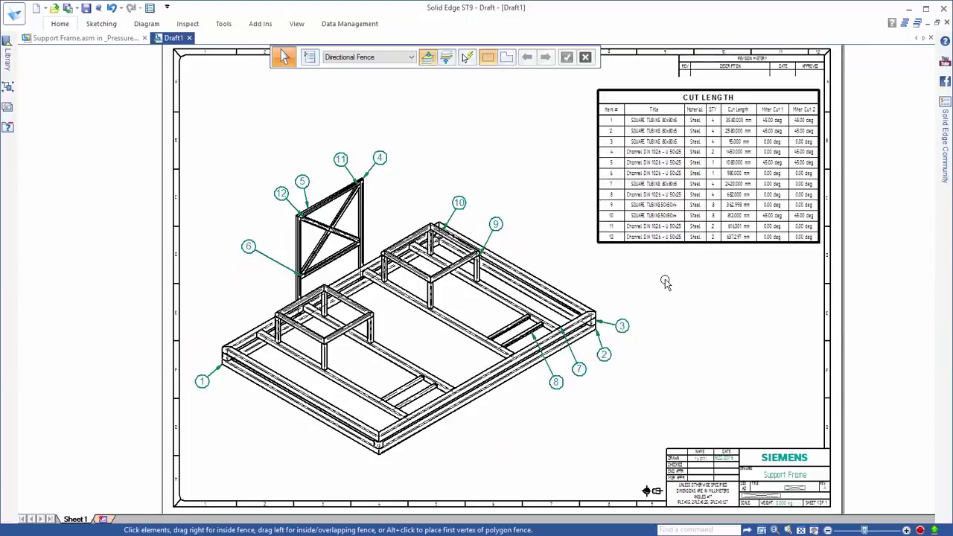
# - Create a second parts list from the frame view using the saved Total Length Frame settings, and place it below the CUT LENGTH table
pyautogui.rightClick(665, 281)
pyautogui.click(661, 233)
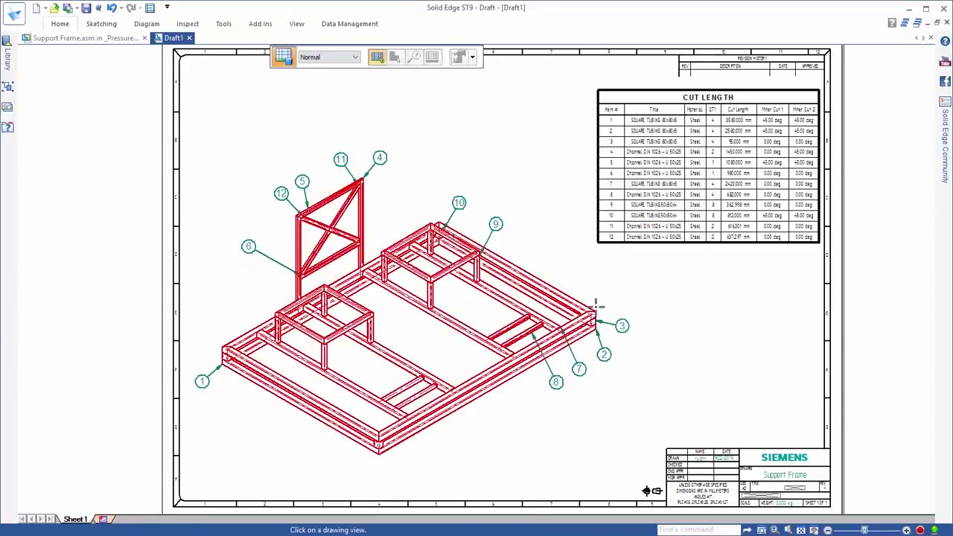
pyautogui.click(569, 273)
pyautogui.click(471, 56)
pyautogui.scroll(-2, 483, 99)
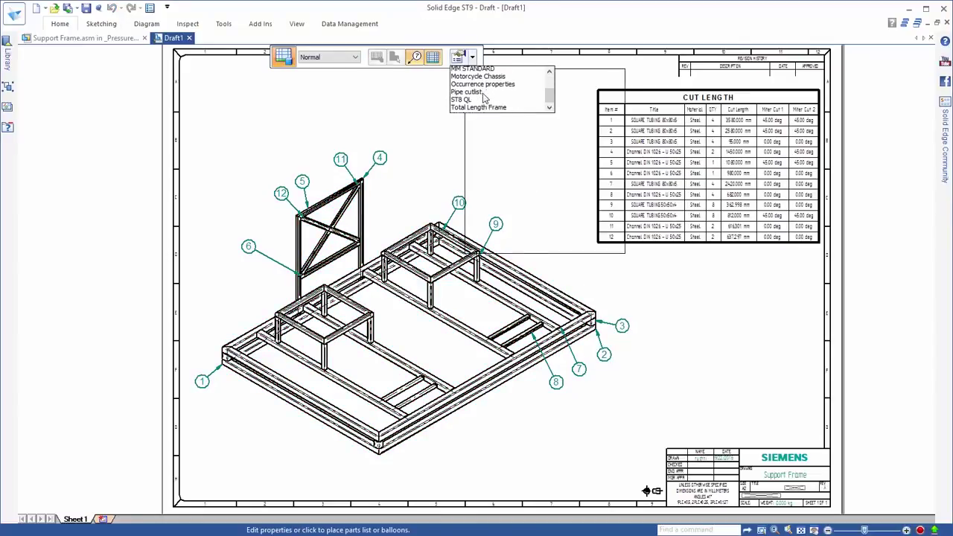
pyautogui.scroll(-1, 485, 99)
pyautogui.click(478, 94)
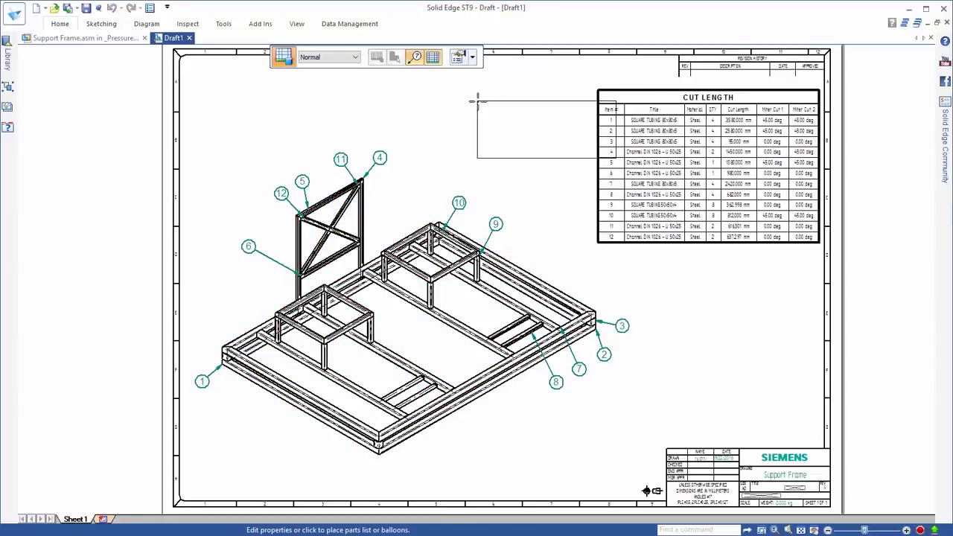
pyautogui.click(656, 257)
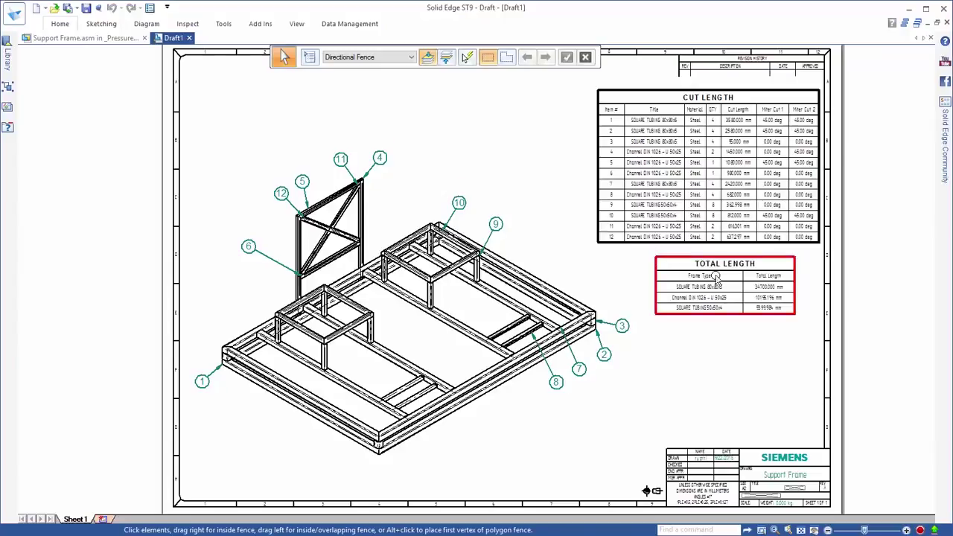
# - Set the frame rough cut end clearance of the TOTAL LENGTH parts list to 5.000 mm
pyautogui.scroll(5, 714, 281)
pyautogui.scroll(1, 687, 292)
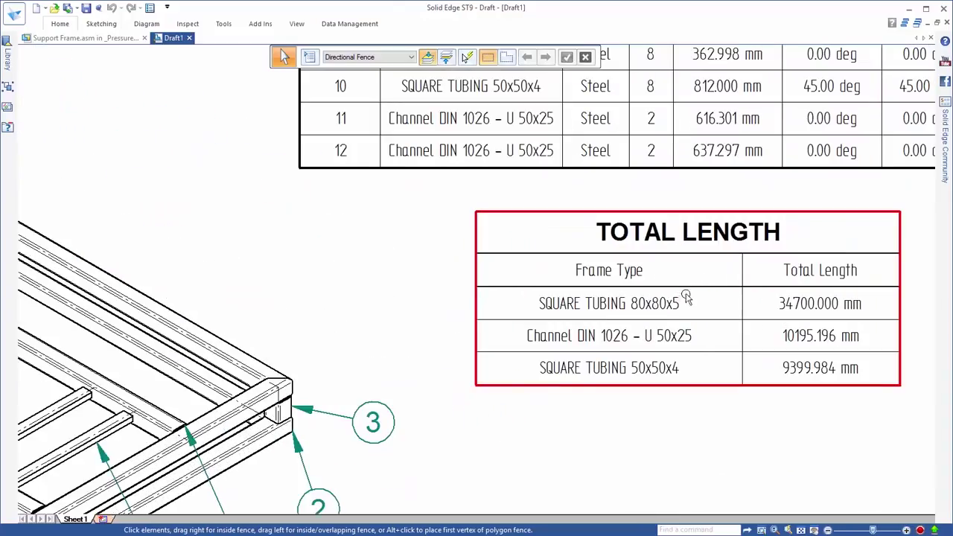
pyautogui.rightClick(697, 392)
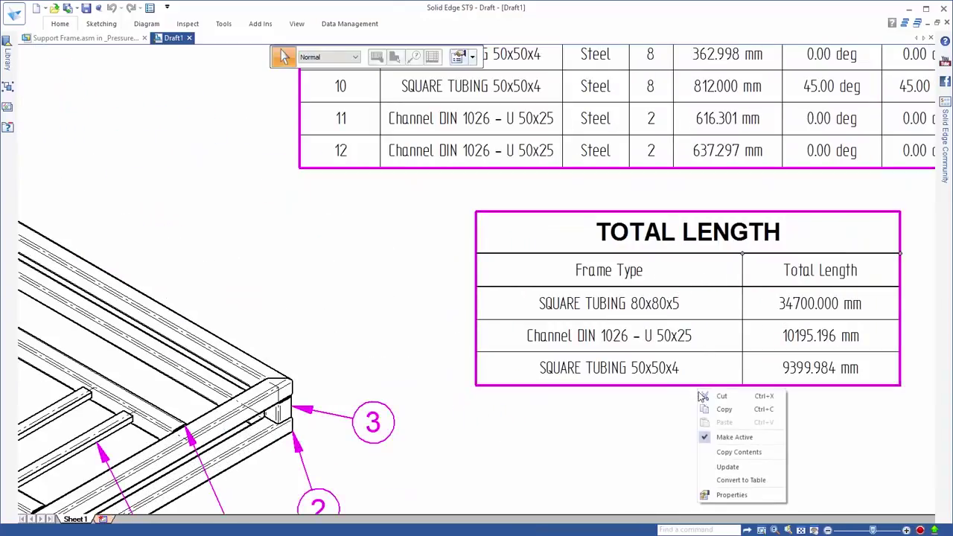
pyautogui.click(722, 494)
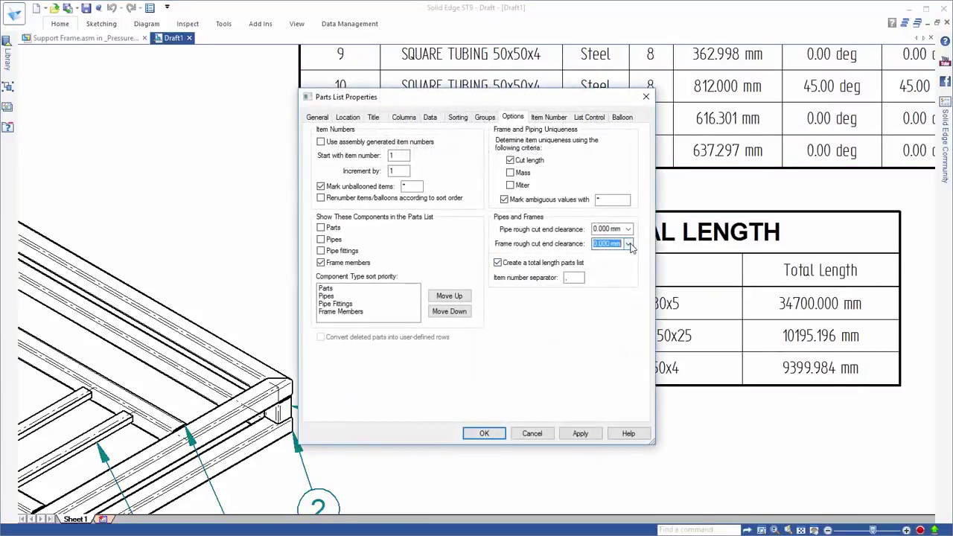
pyautogui.click(629, 245)
pyautogui.click(622, 257)
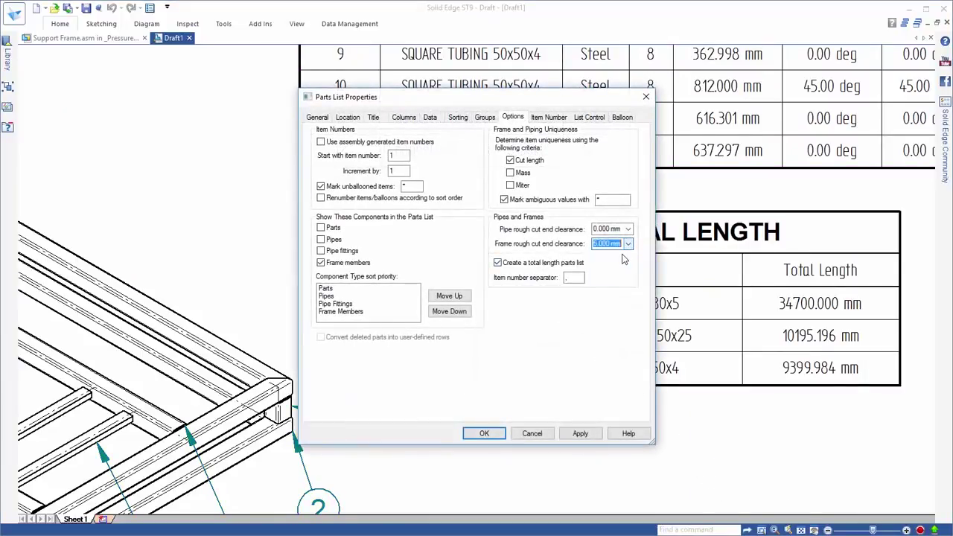
pyautogui.click(484, 434)
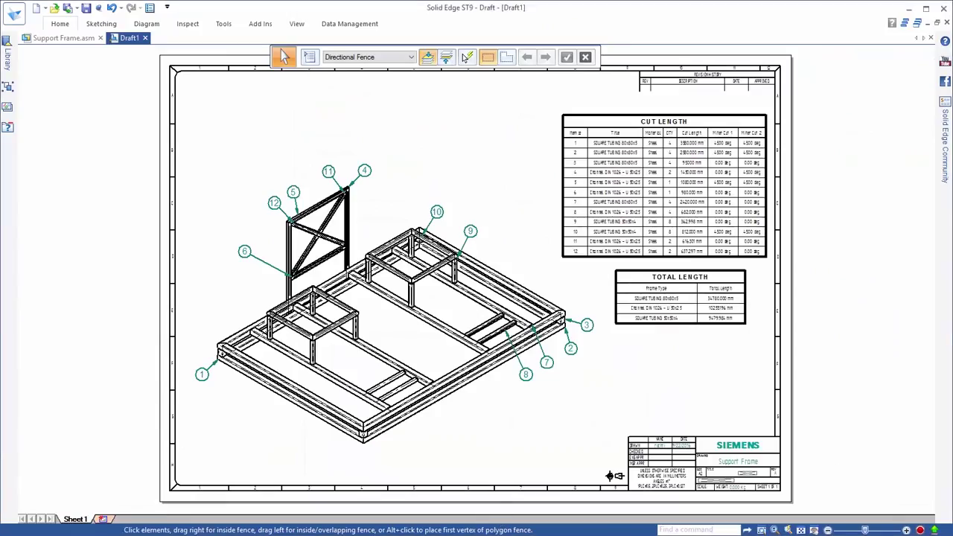
# - Place a weld symbol derived from the model's fillet weld at the end of the nearer pump-support C-channel in the frame view
pyautogui.scroll(8, 343, 353)
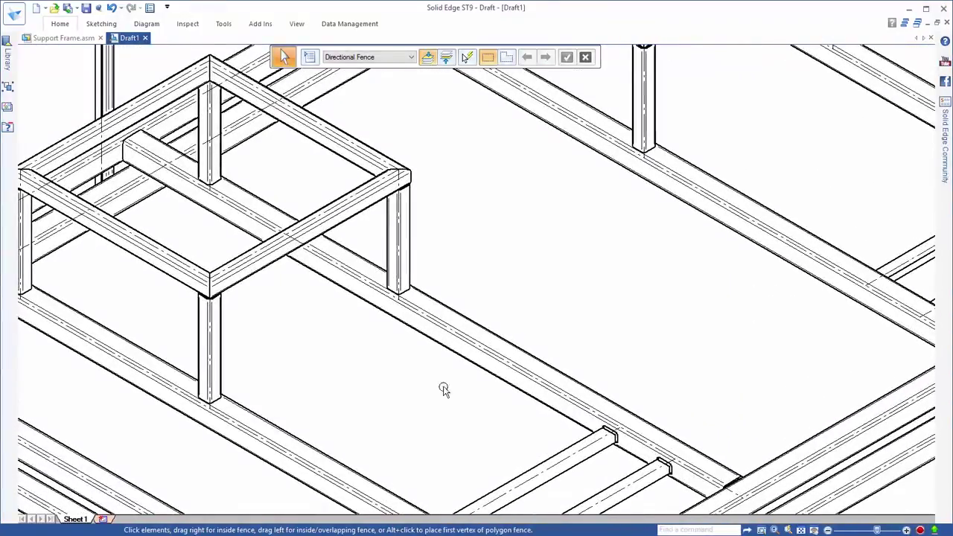
pyautogui.click(58, 25)
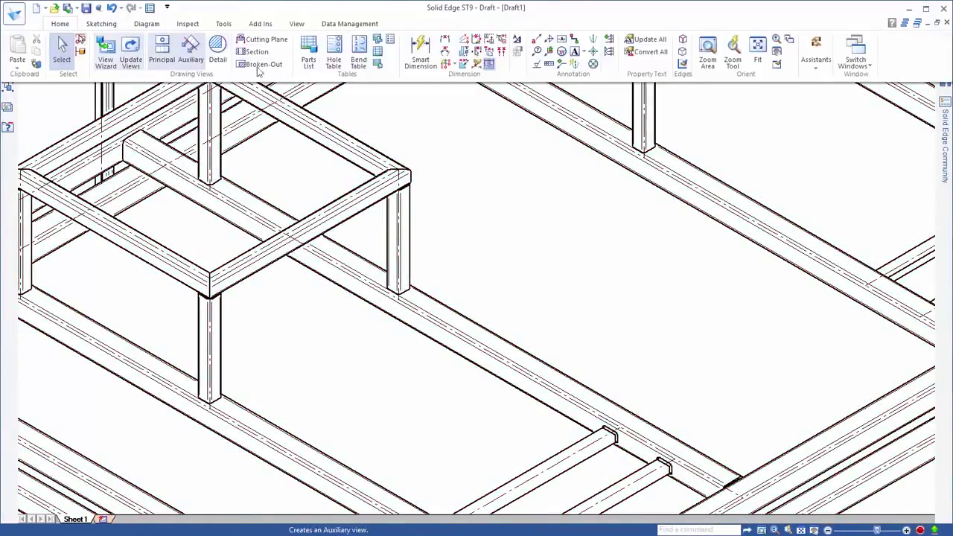
pyautogui.click(548, 50)
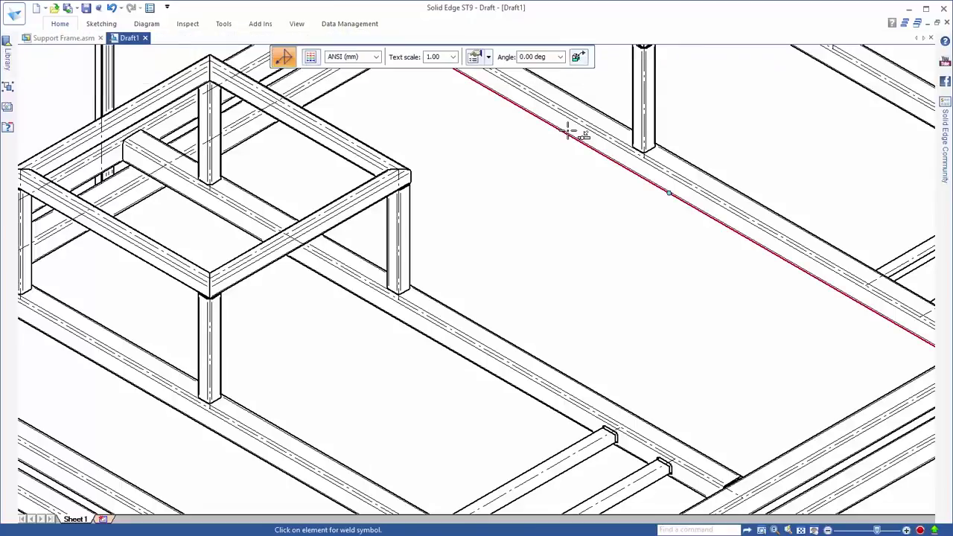
pyautogui.click(475, 58)
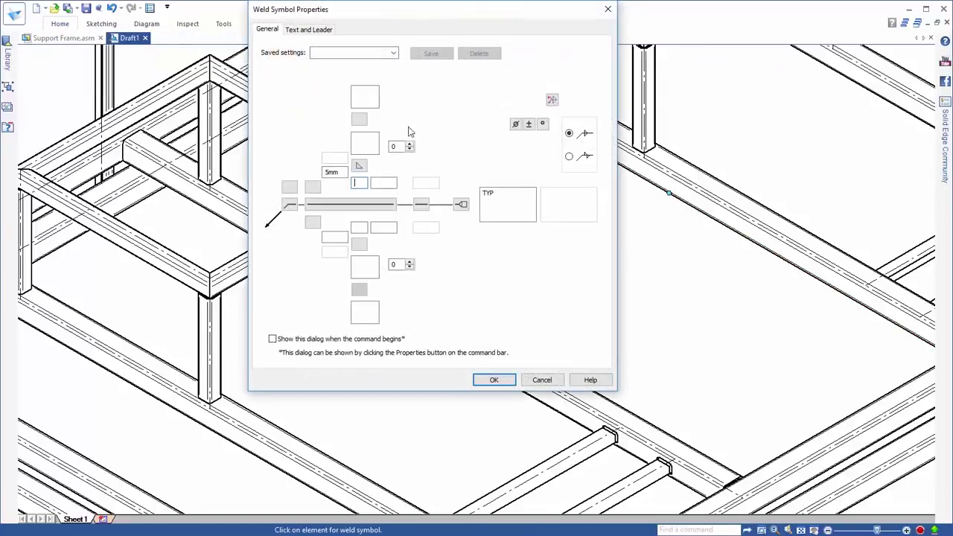
pyautogui.click(607, 7)
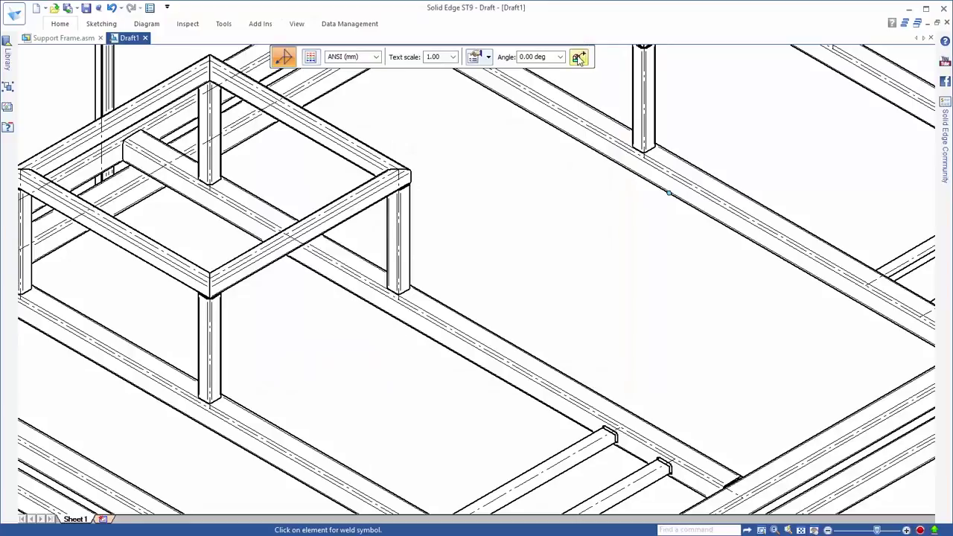
pyautogui.click(606, 422)
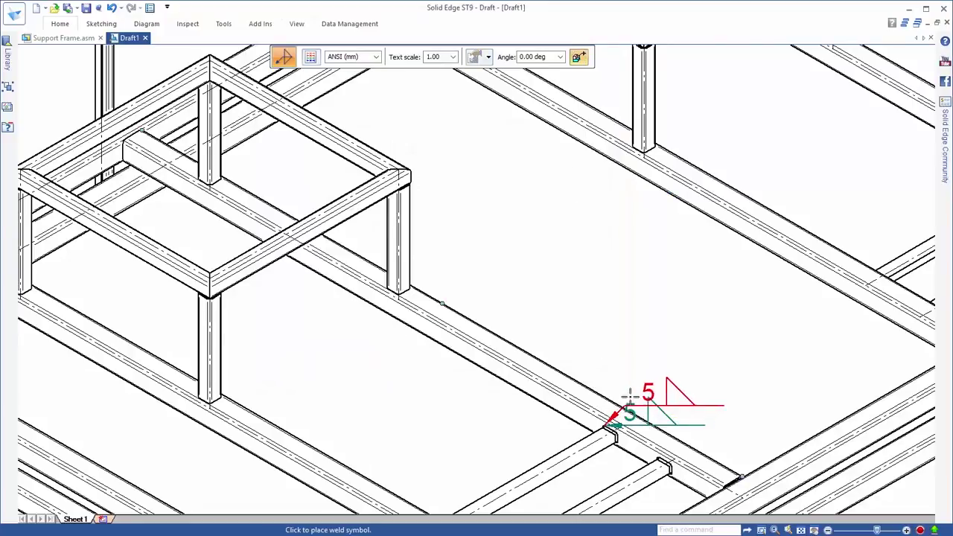
pyautogui.click(676, 363)
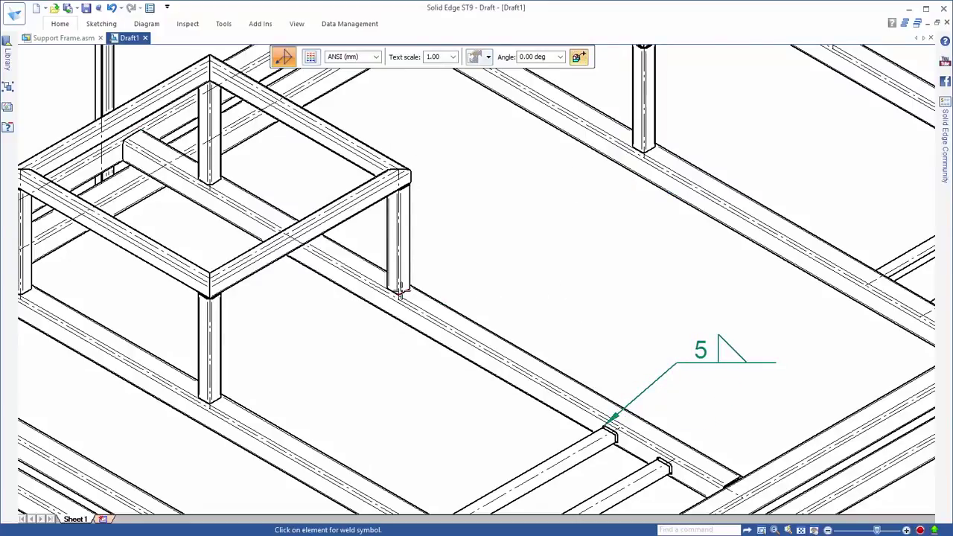
# - Place a weld symbol derived from the label weld at the foot of the front tank stand's post, and end the command
pyautogui.click(408, 289)
pyautogui.click(499, 260)
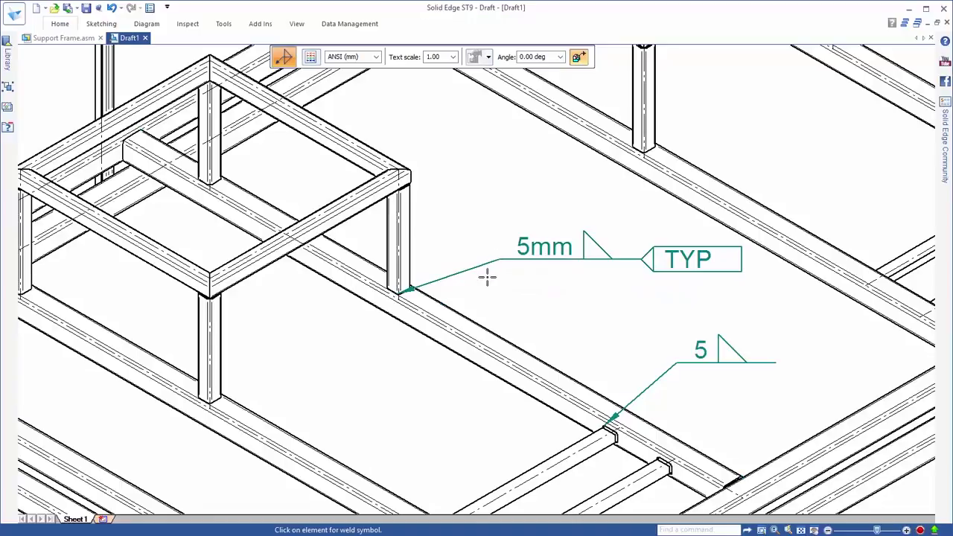
pyautogui.middleClick(487, 277)
pyautogui.middleClick(487, 277)
pyautogui.press('Escape')
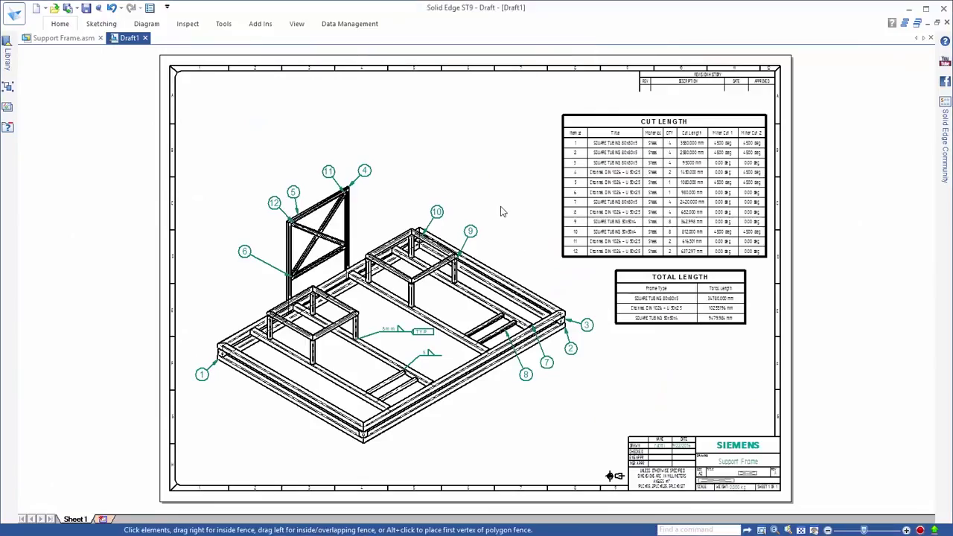